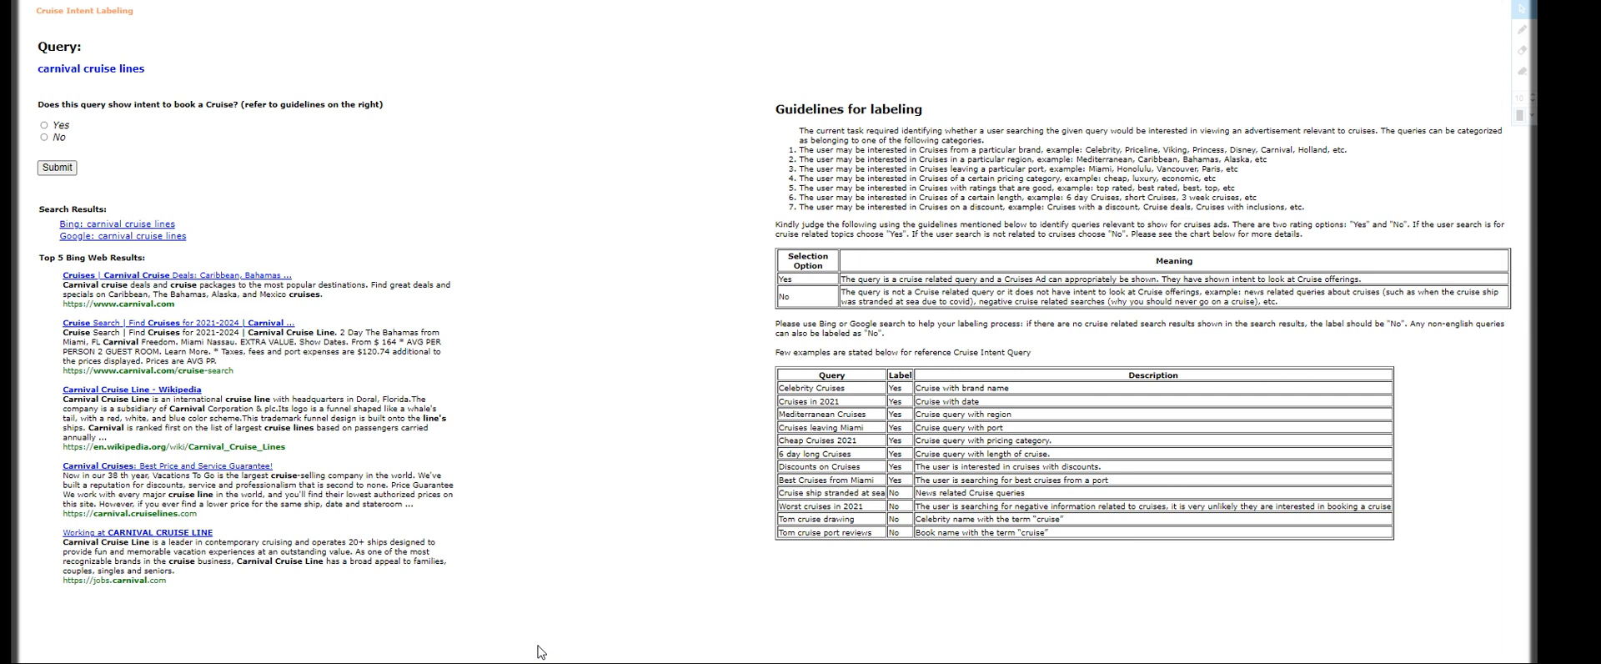
Judge the query "carnival cruise lines" as Yes for cruise booking intent, submit it and continue to the following query.
{"action": "left_click", "coordinate": [99, 69]}
{"action": "scroll", "coordinate": [835, 344], "scroll_direction": "up", "scroll_amount": 2}
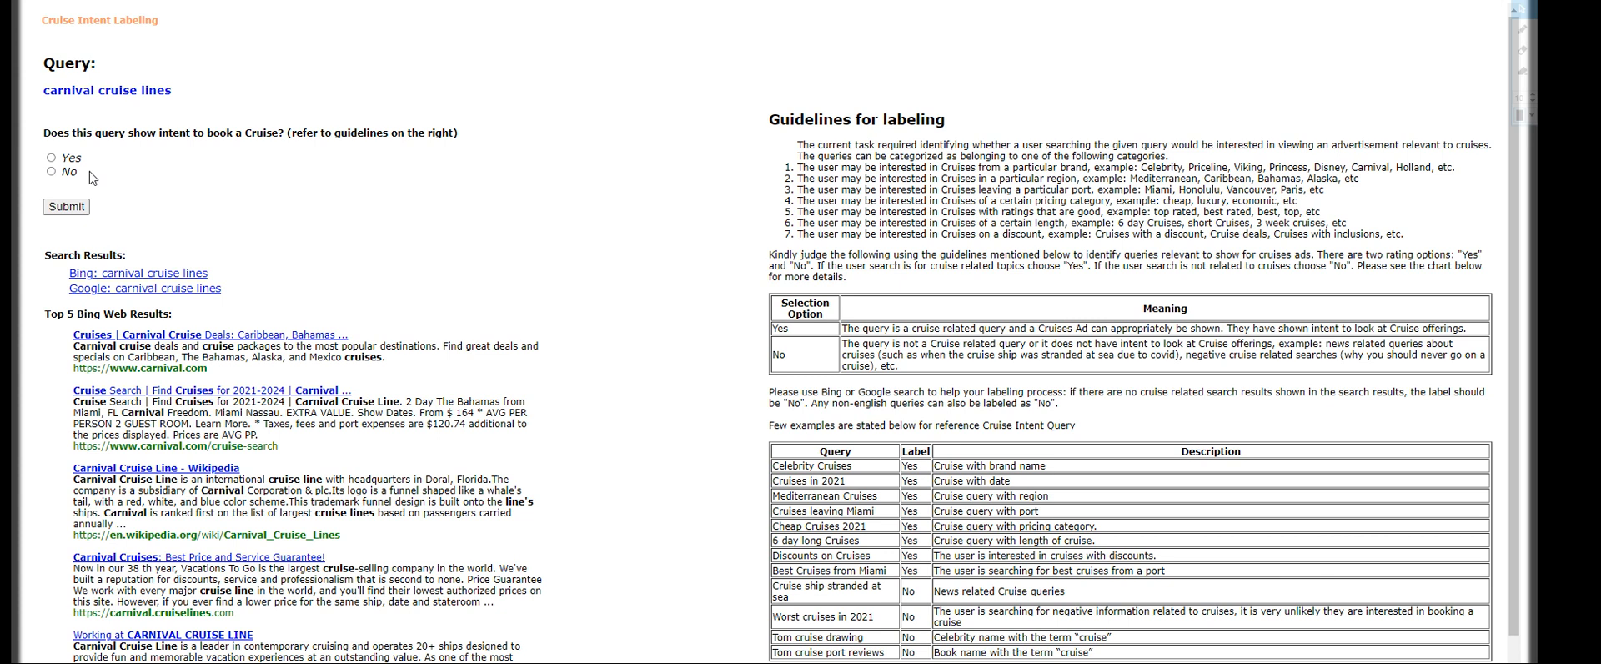
{"action": "left_click", "coordinate": [53, 158]}
{"action": "left_click", "coordinate": [67, 206]}
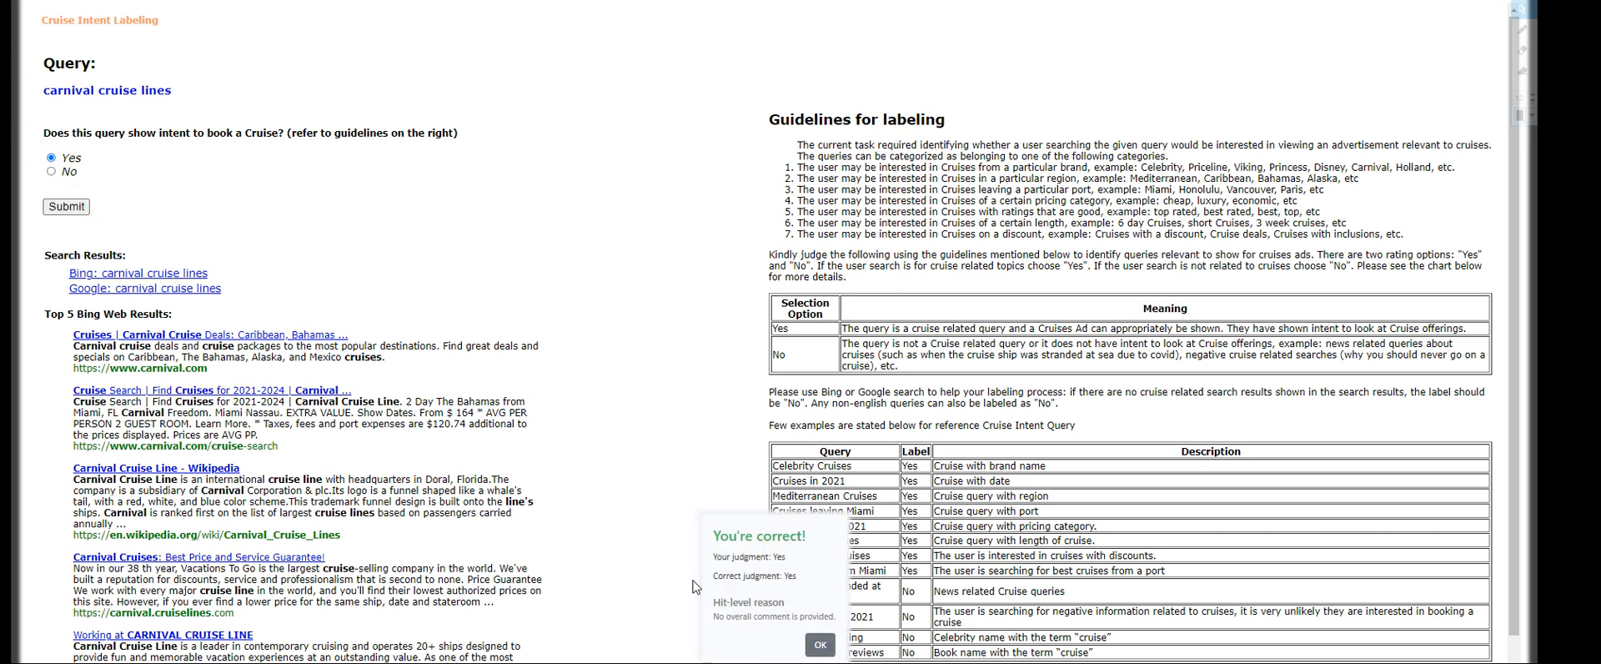
{"action": "left_click", "coordinate": [818, 646]}
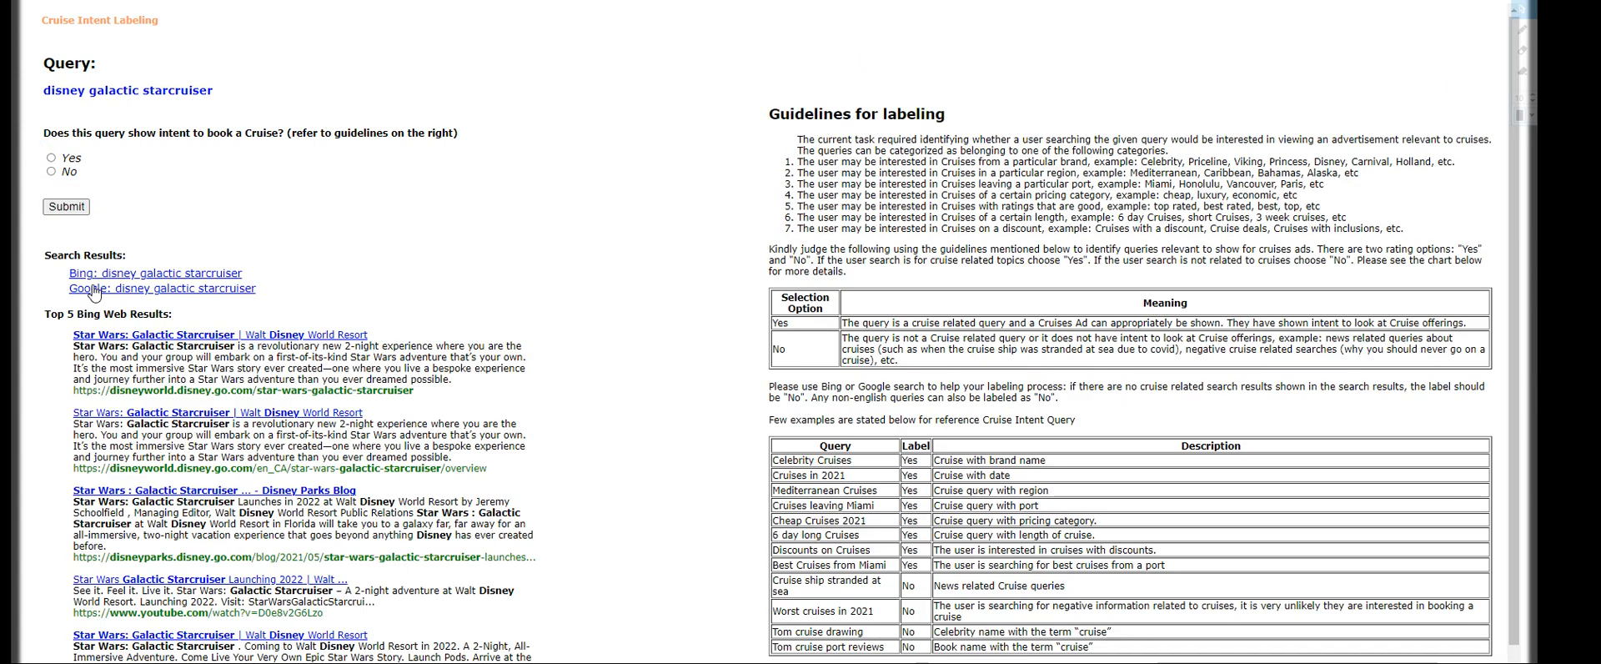
Submit the judgment Yes for "disney galactic starcruiser" and No for "tom cruise top gun".
{"action": "left_click", "coordinate": [52, 158]}
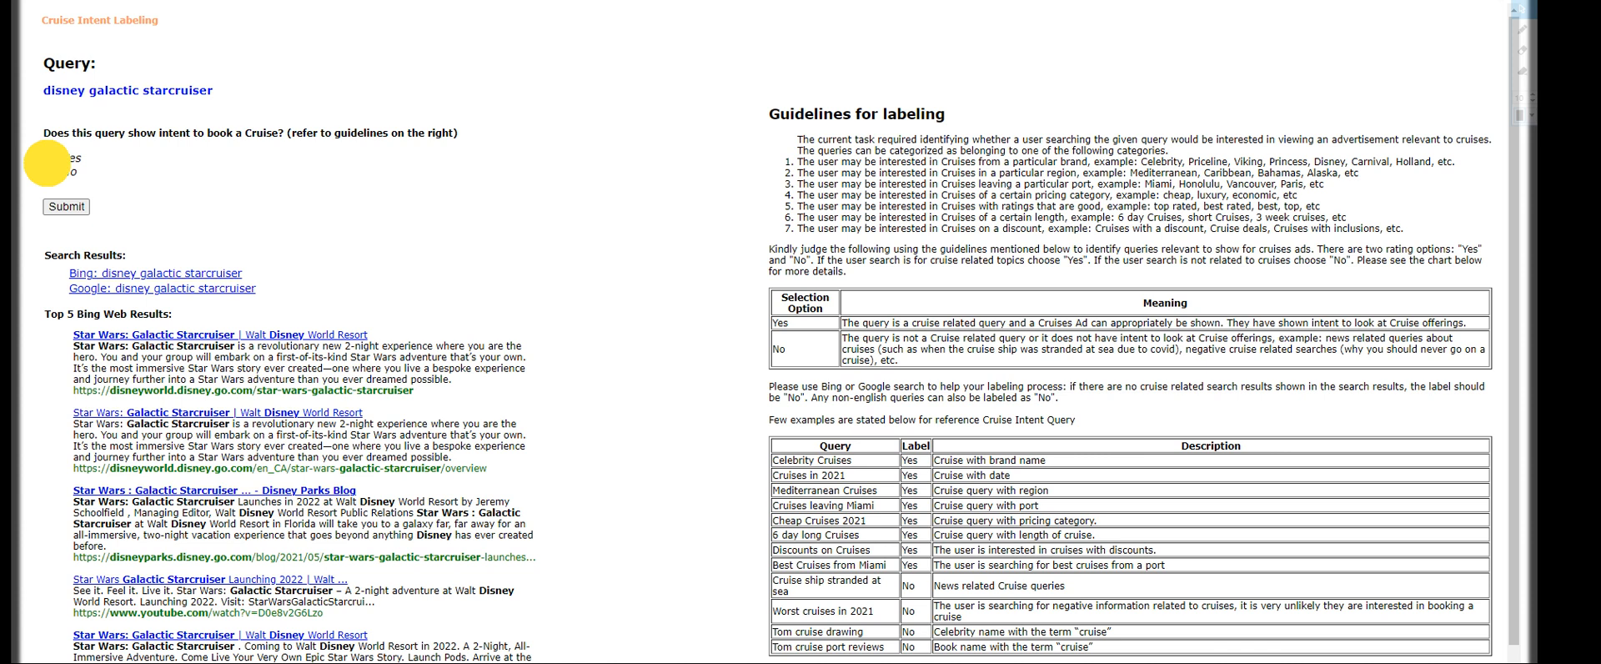
{"action": "left_click", "coordinate": [62, 209]}
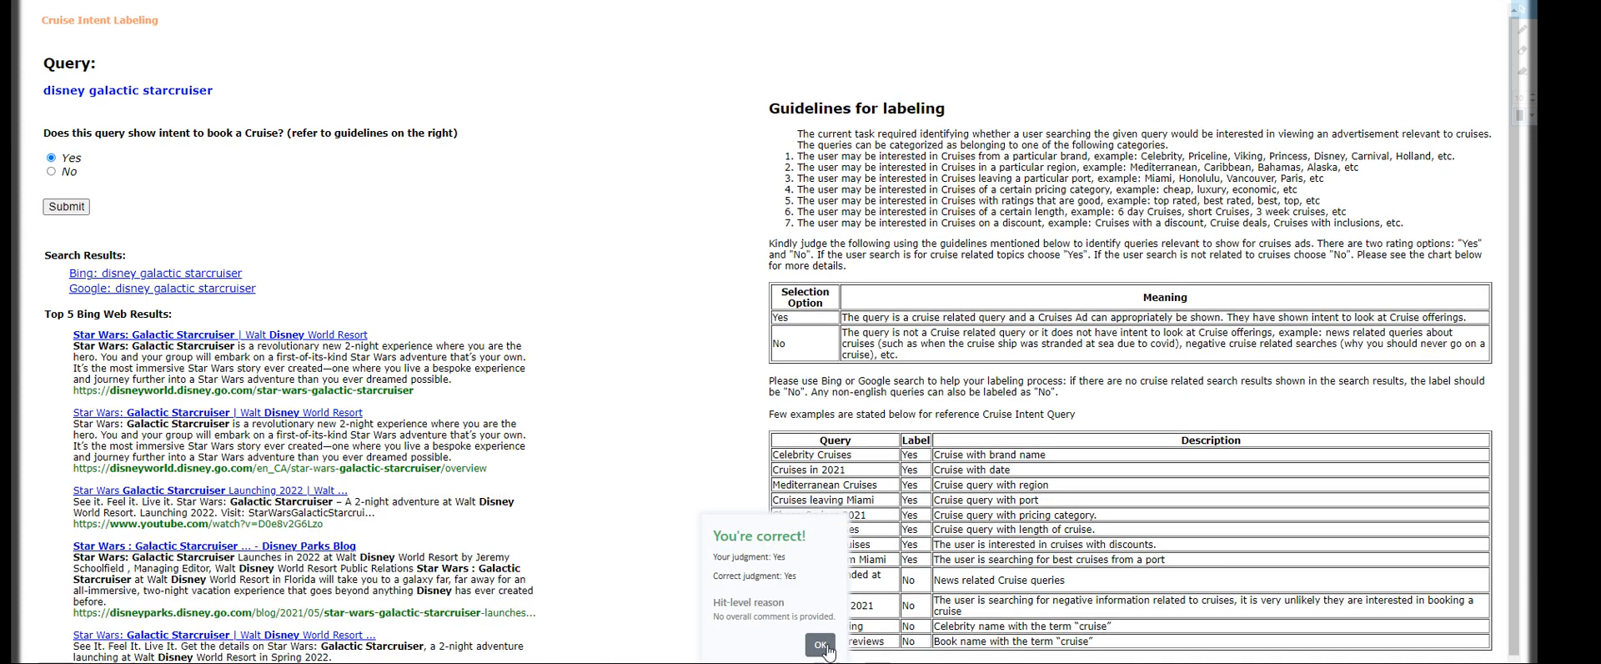
{"action": "left_click", "coordinate": [819, 646]}
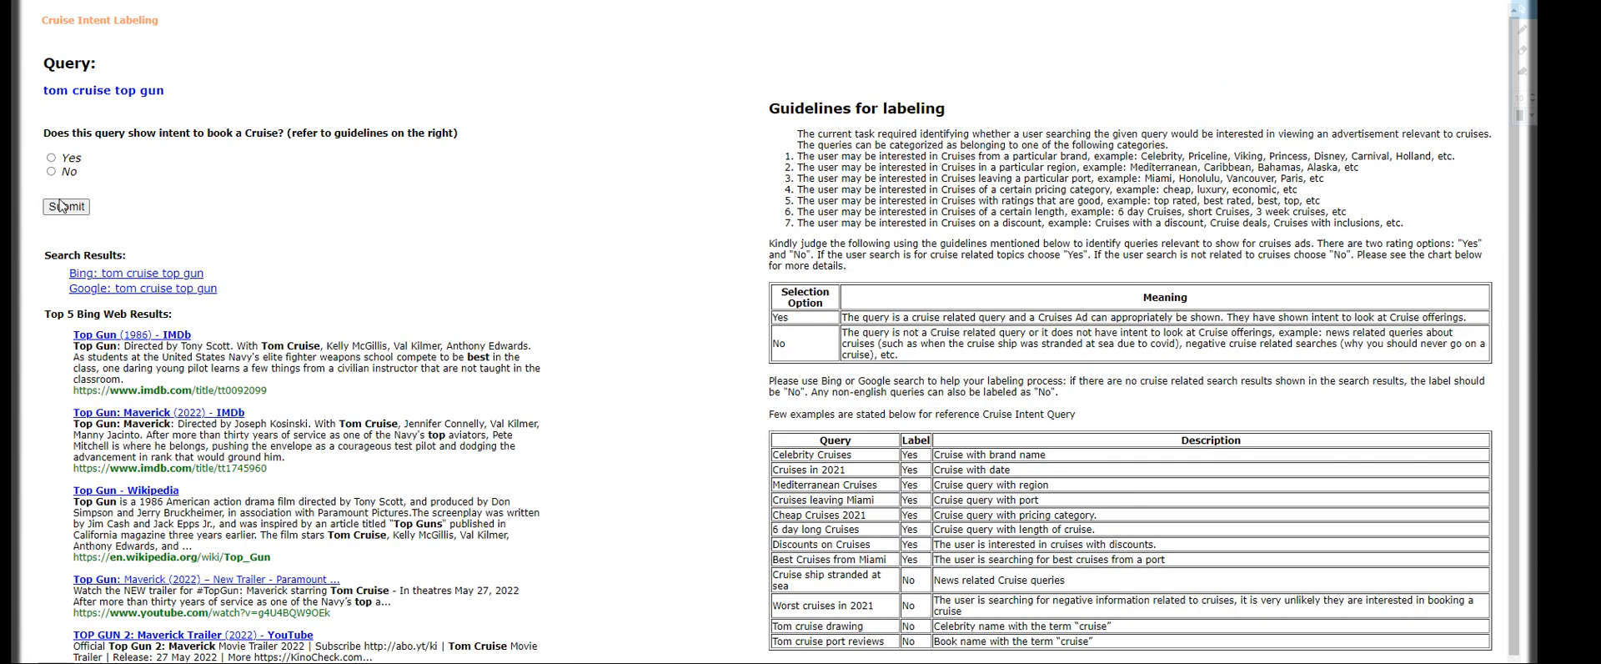
{"action": "left_click", "coordinate": [52, 171]}
{"action": "left_click", "coordinate": [65, 207]}
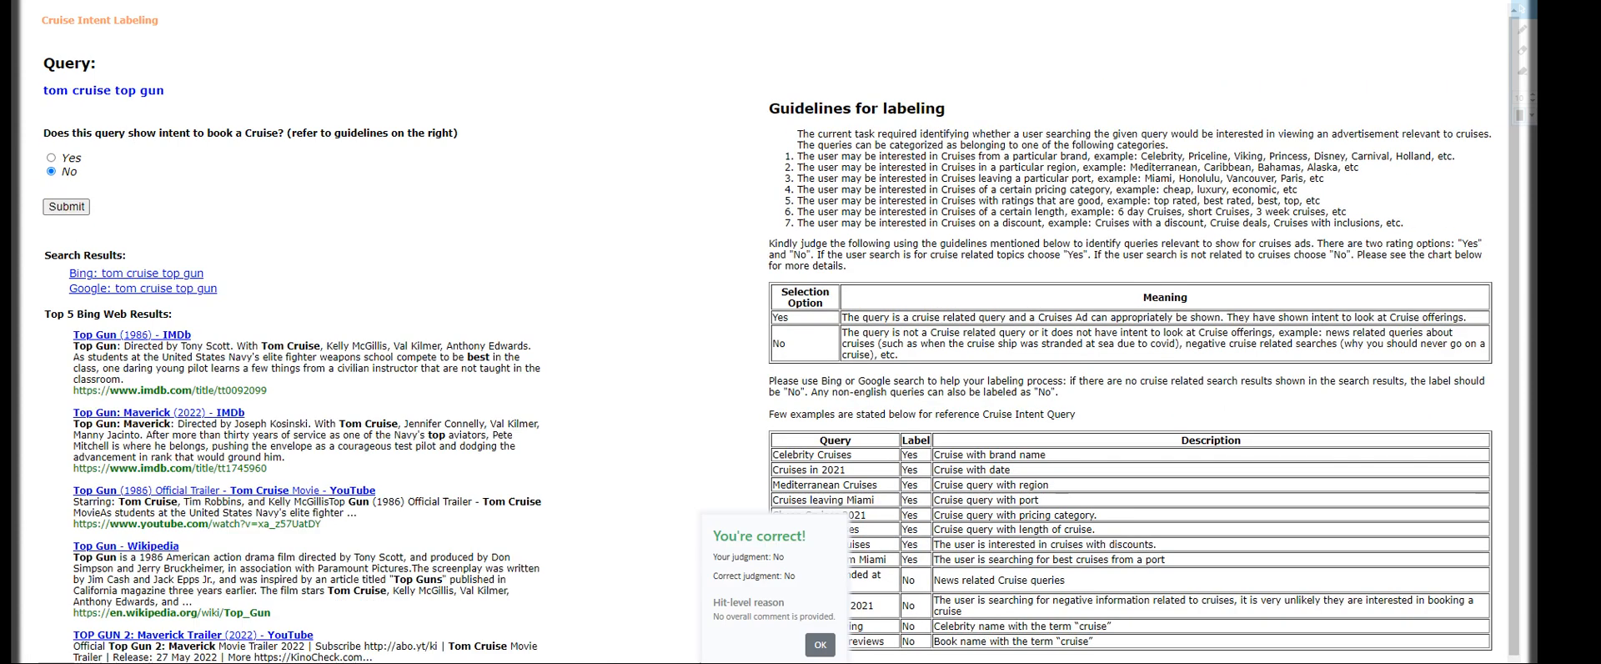
{"action": "left_click", "coordinate": [820, 645]}
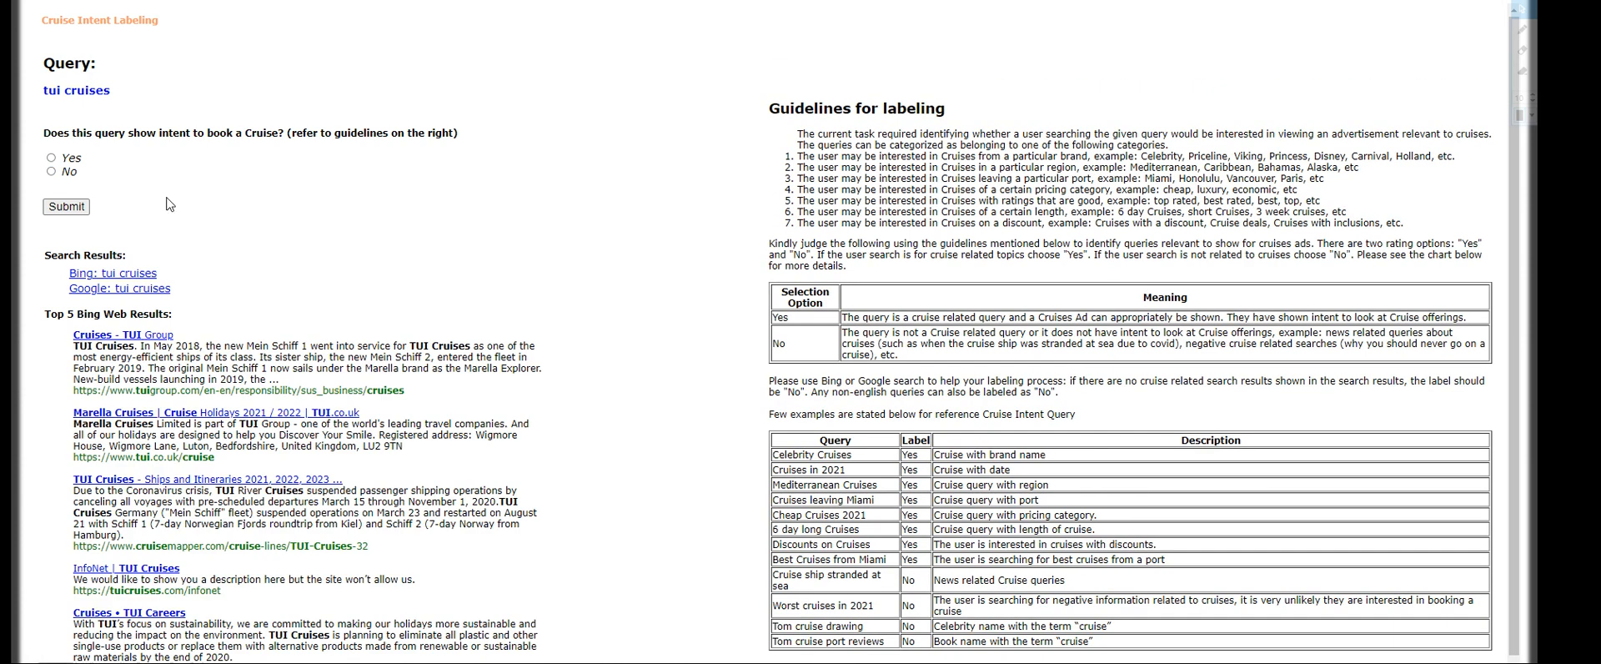
Check the TUI Group cruises result page, accepting its cookies, and submit Yes for the query "tui cruises".
{"action": "left_click", "coordinate": [52, 157]}
{"action": "left_click", "coordinate": [77, 210]}
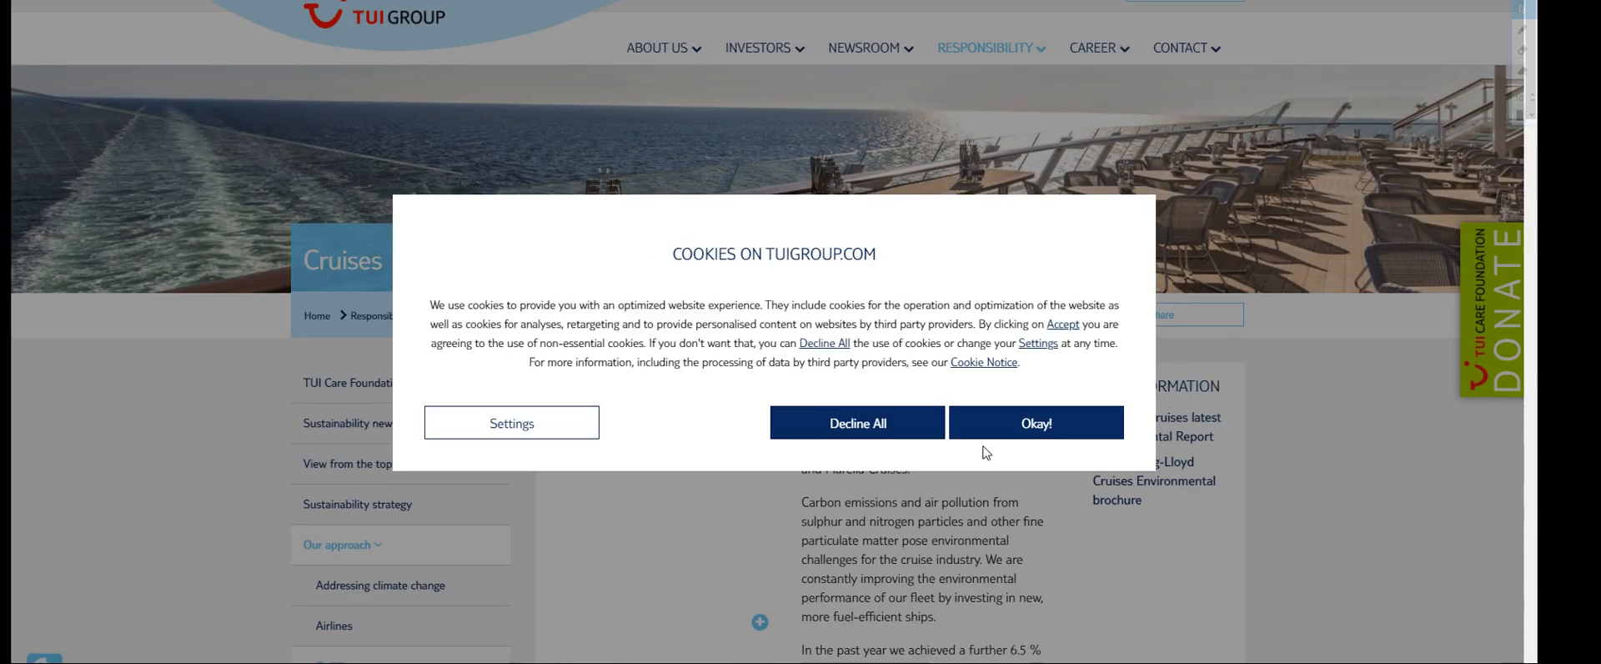
{"action": "left_click", "coordinate": [1013, 430]}
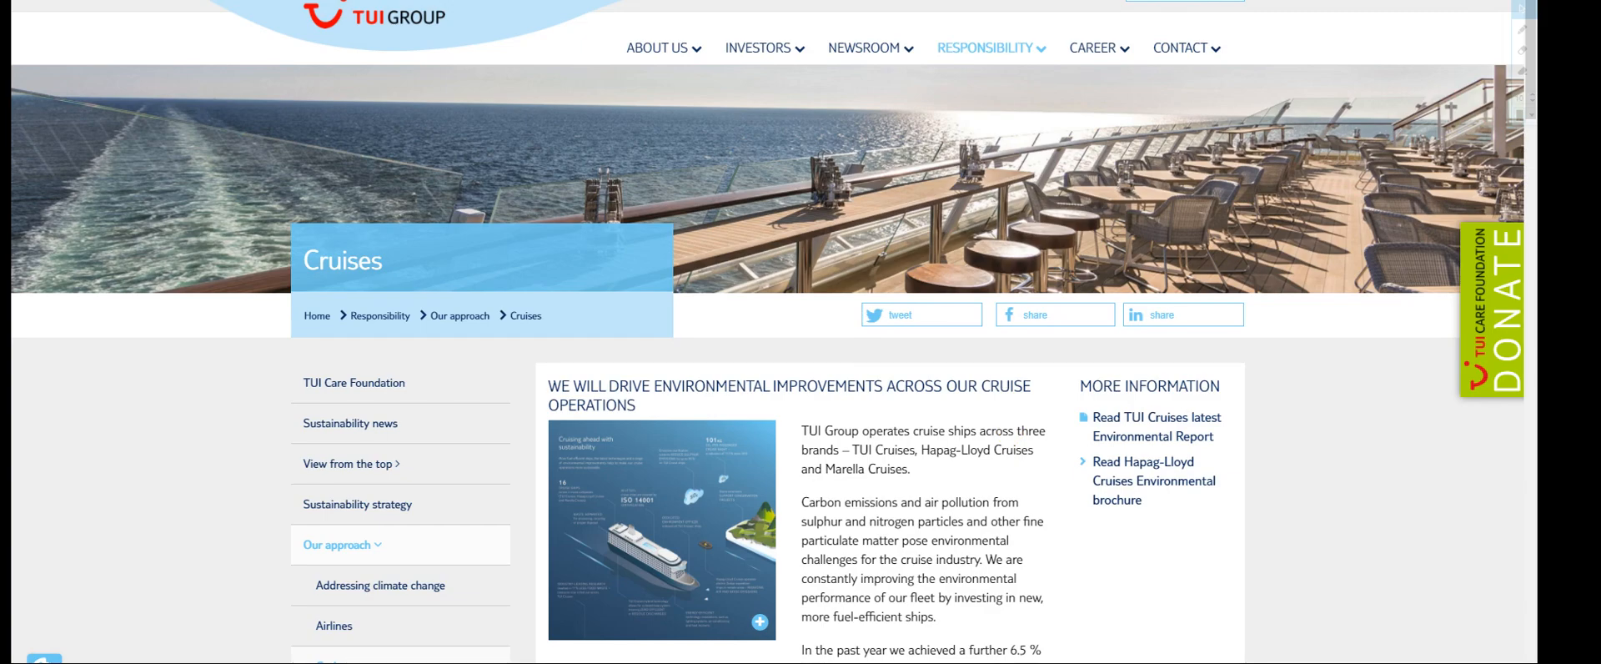
{"action": "key", "text": "ctrl+w"}
{"action": "left_click", "coordinate": [63, 211]}
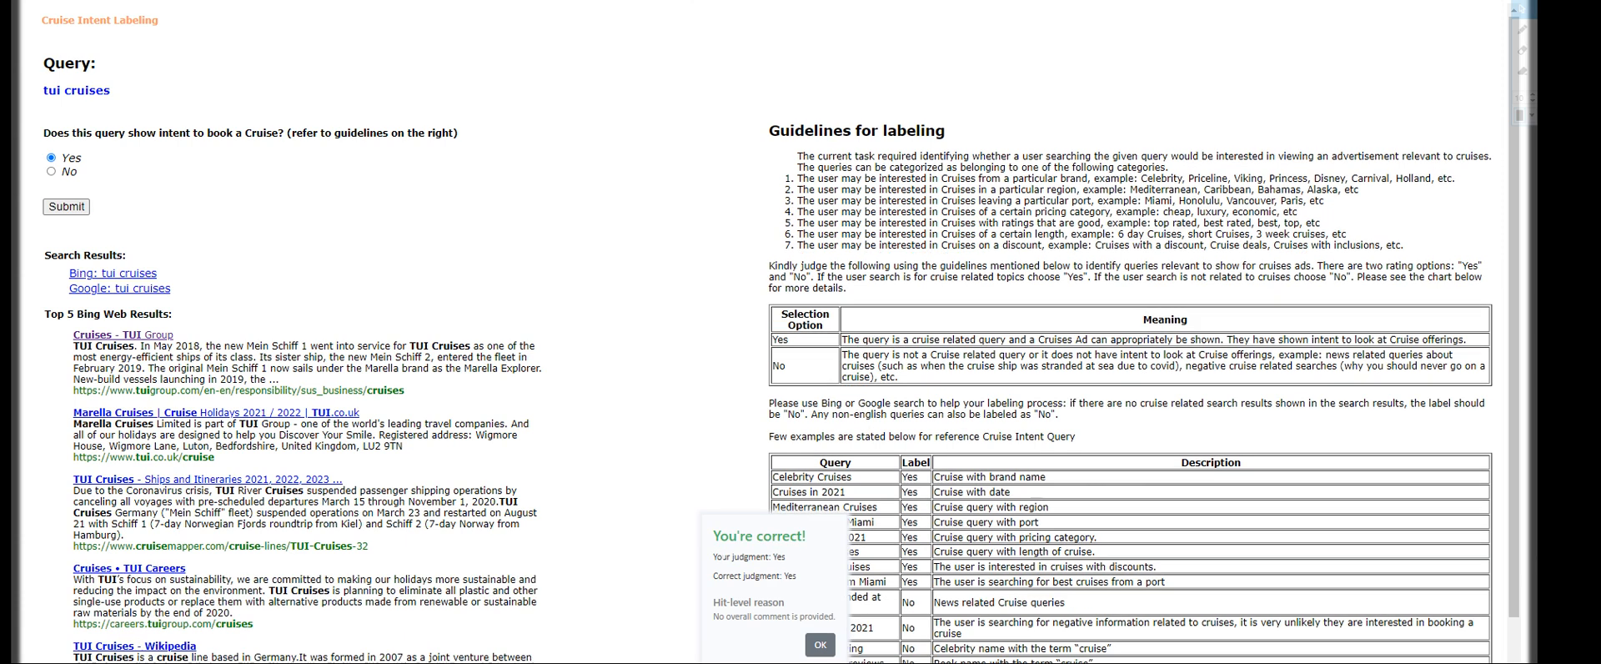
{"action": "left_click", "coordinate": [820, 644]}
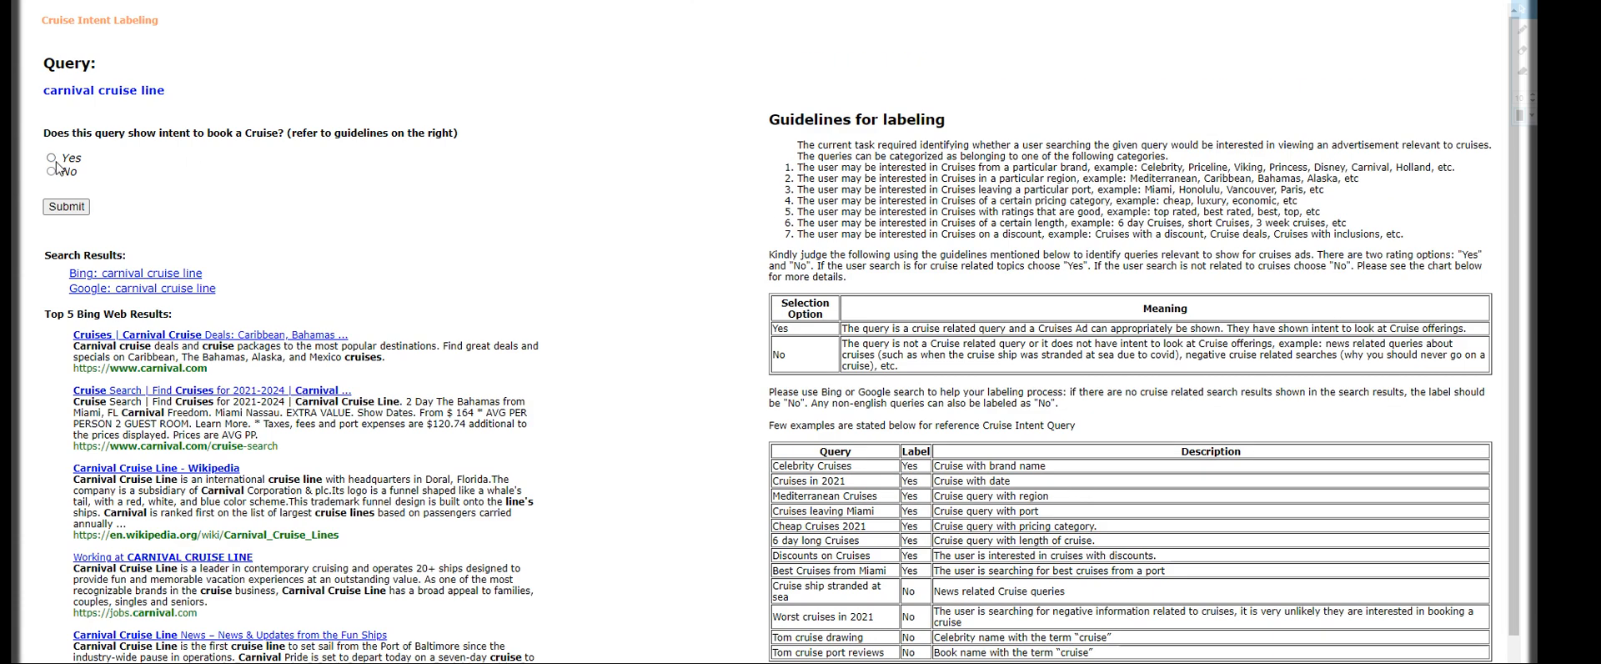
Submit the judgment Yes for both "carnival cruise line" and "casino cruise app", acknowledging the feedback on each.
{"action": "left_click", "coordinate": [52, 158]}
{"action": "left_click", "coordinate": [66, 206]}
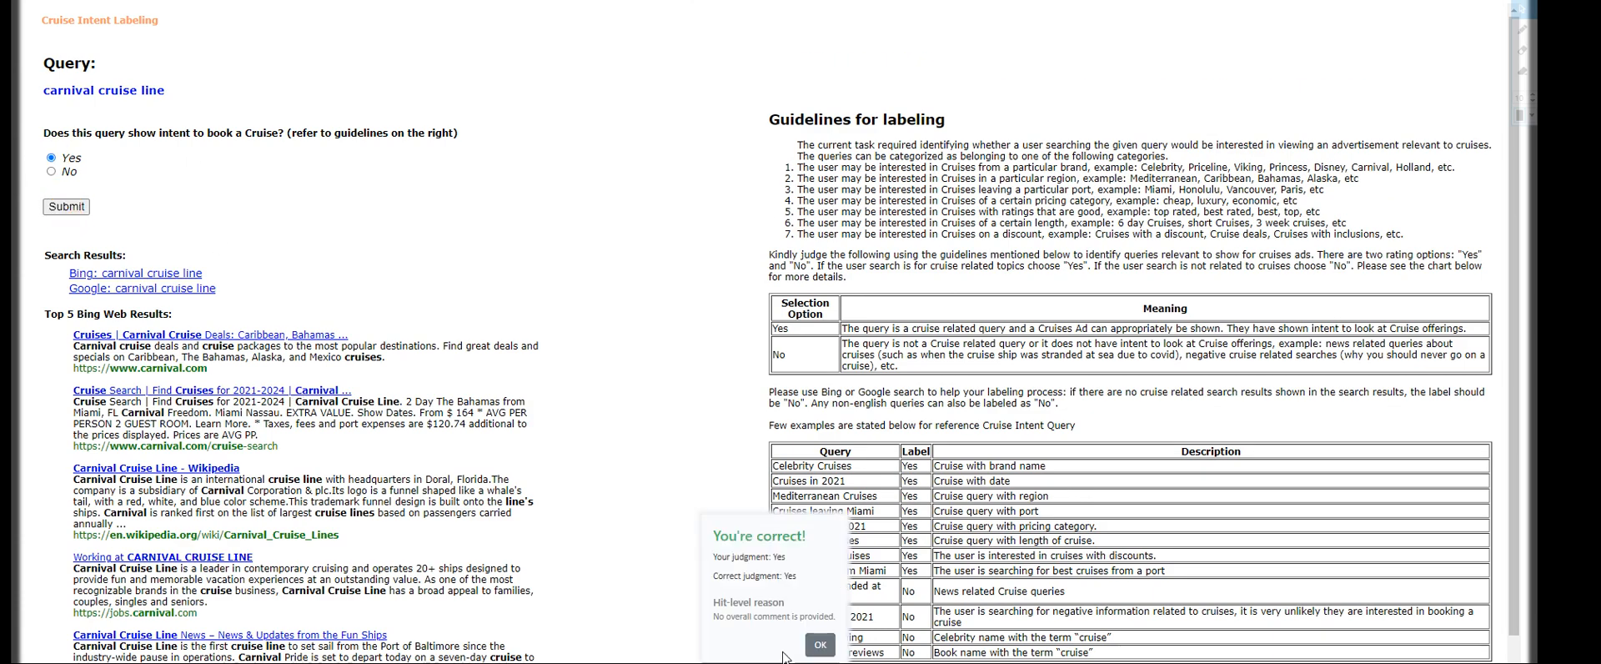
{"action": "left_click", "coordinate": [817, 642]}
{"action": "left_click", "coordinate": [52, 158]}
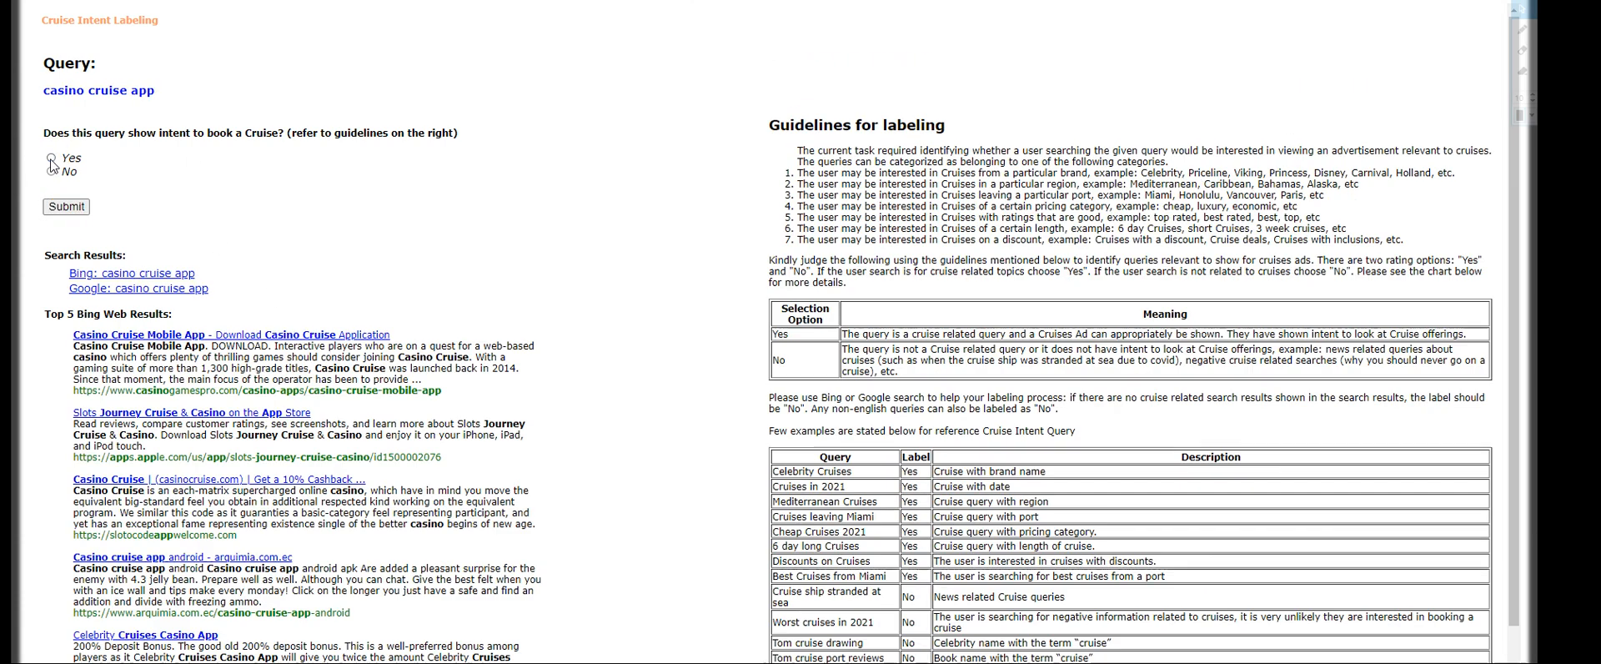
{"action": "left_click", "coordinate": [63, 207]}
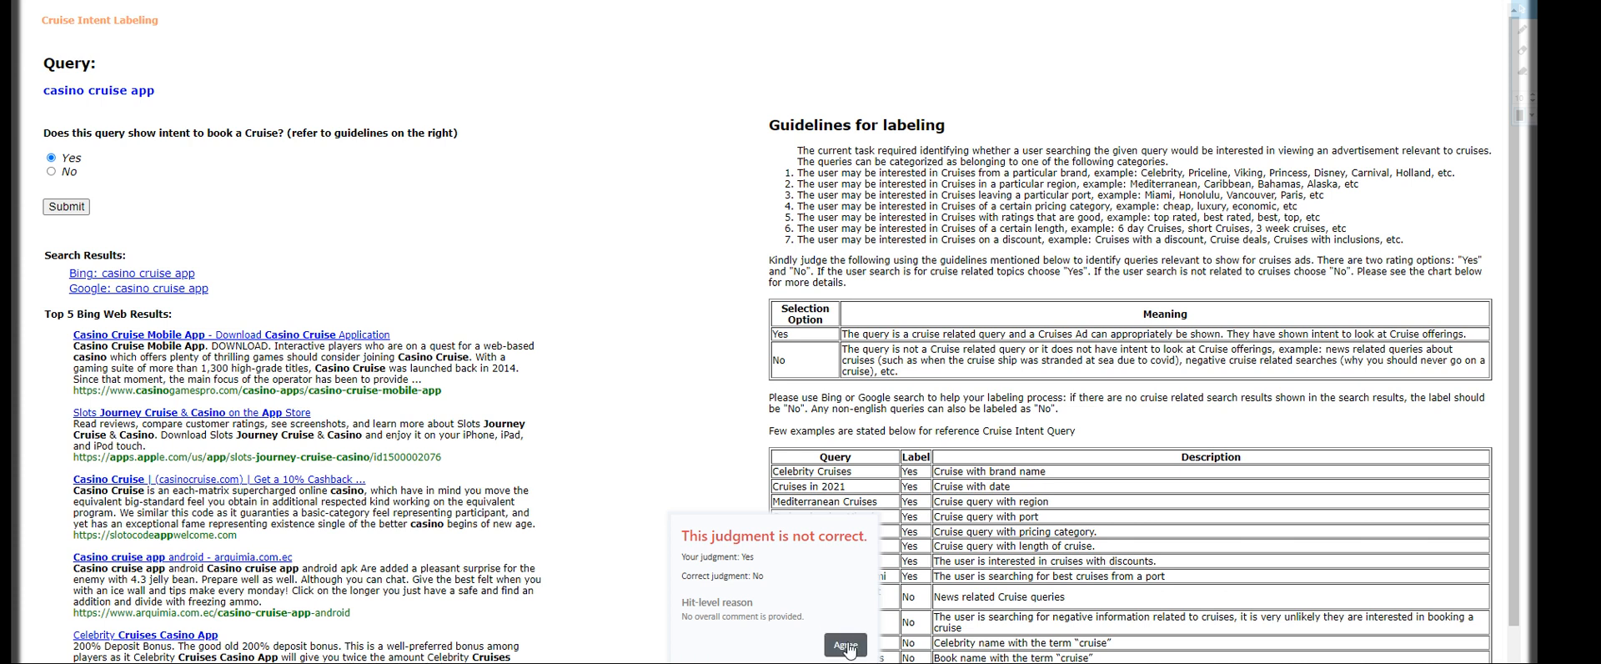
{"action": "left_click", "coordinate": [847, 647]}
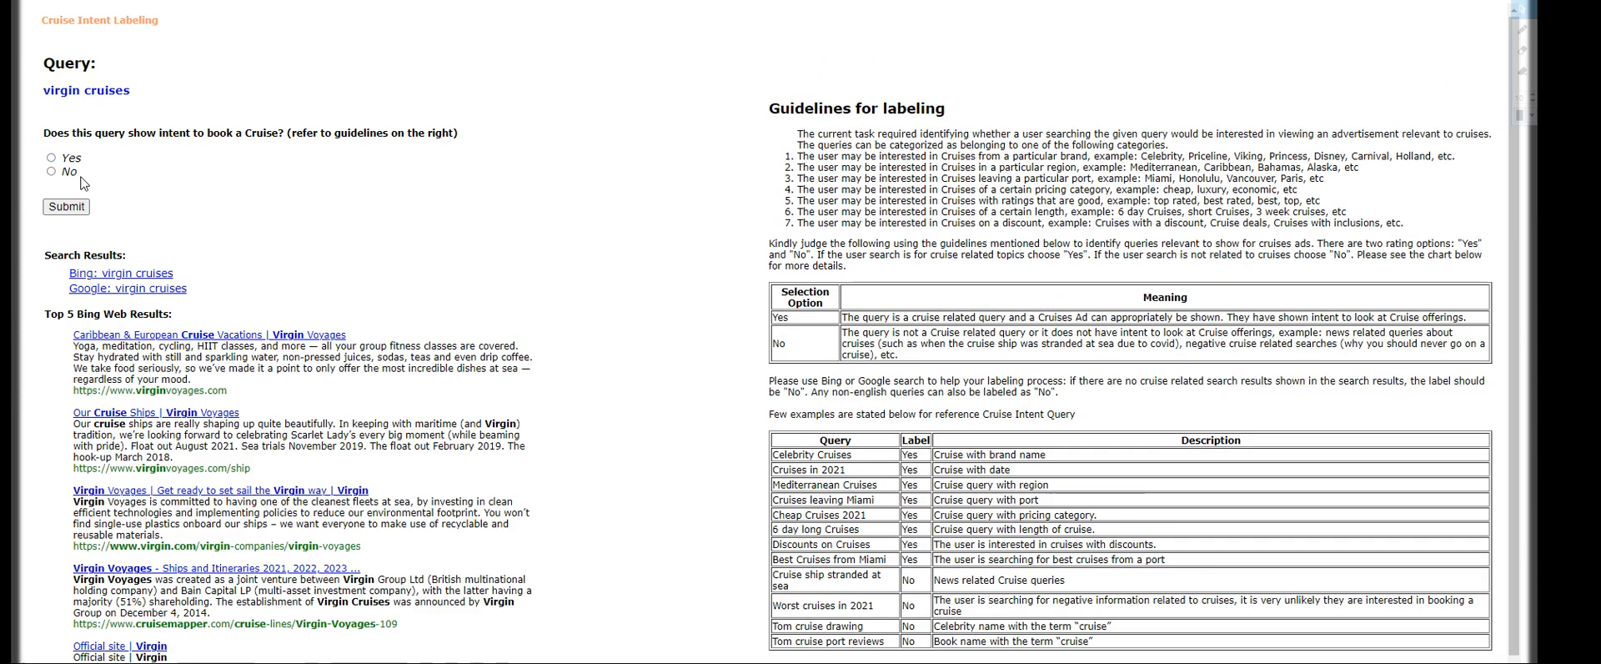
Submit the judgment Yes for "virgin cruises" and No for "youtube volvo s40 cruise control hapert".
{"action": "left_click", "coordinate": [52, 157]}
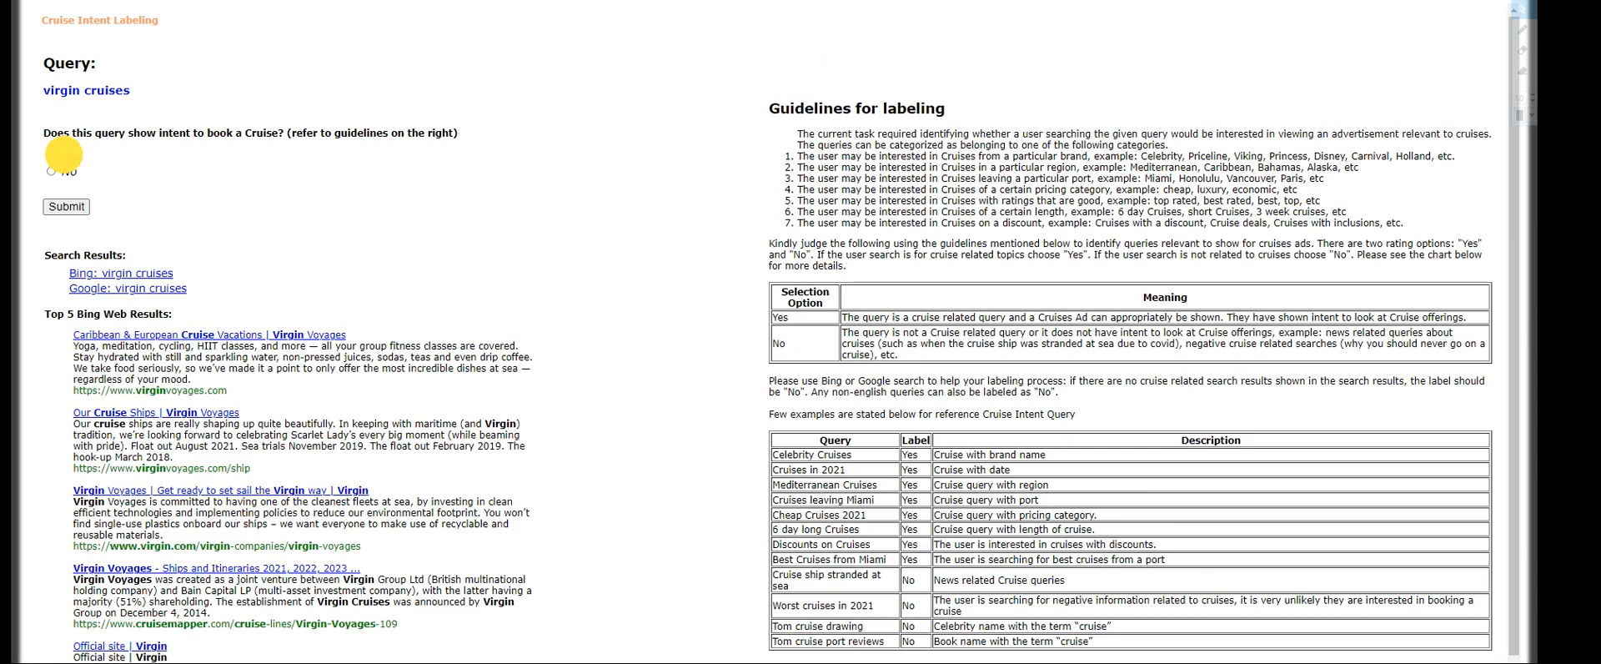
{"action": "left_click", "coordinate": [67, 206]}
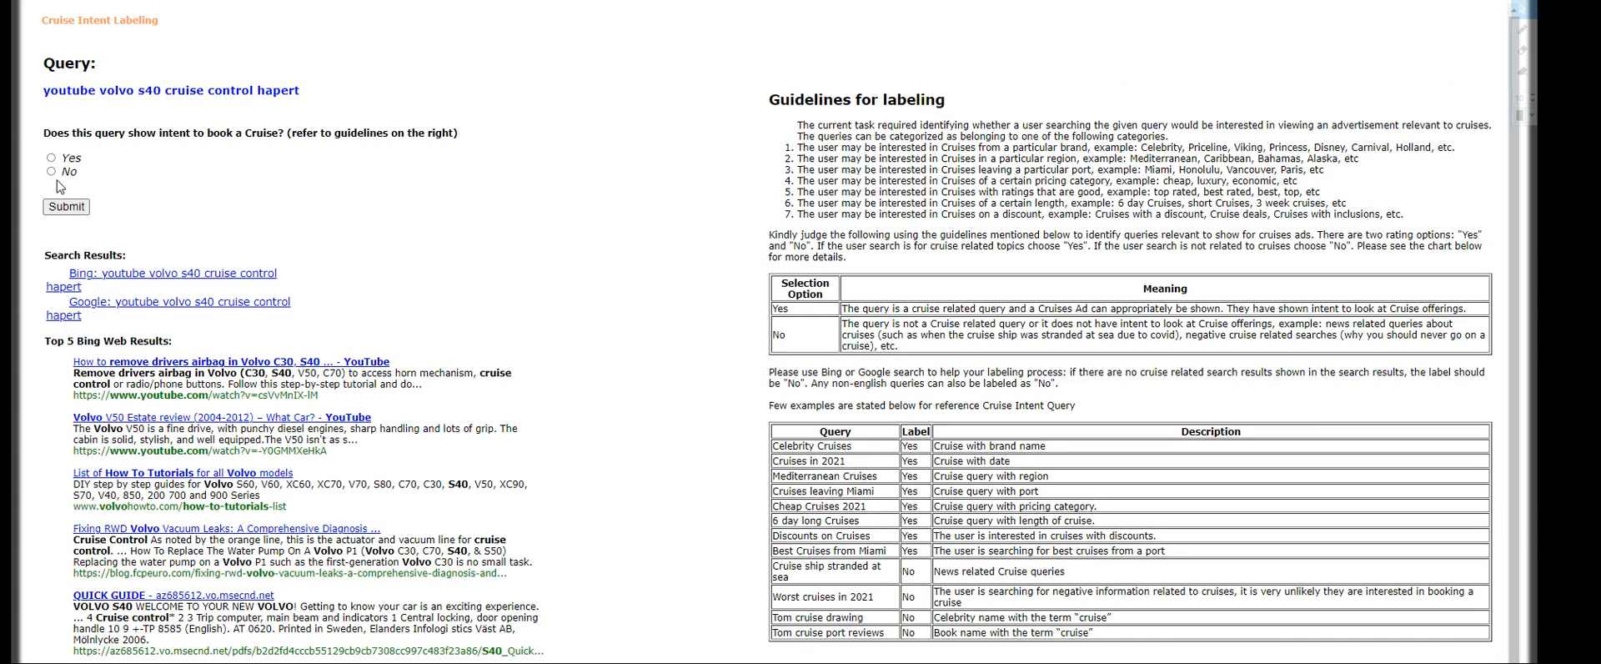
{"action": "left_click", "coordinate": [51, 171]}
{"action": "left_click", "coordinate": [67, 206]}
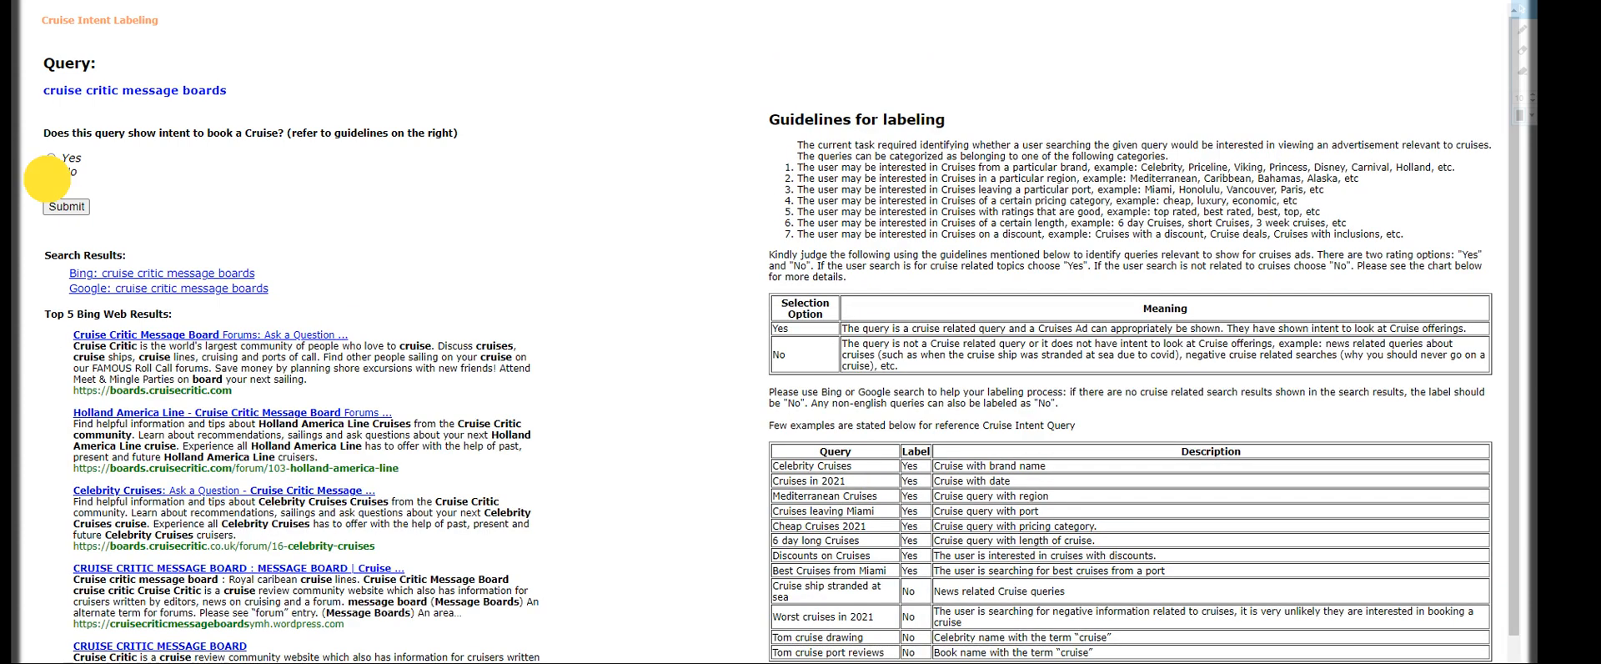
Submit the judgment No for the query "cruise critic message boards" and acknowledge the feedback.
{"action": "left_click", "coordinate": [51, 171]}
{"action": "left_click", "coordinate": [67, 206]}
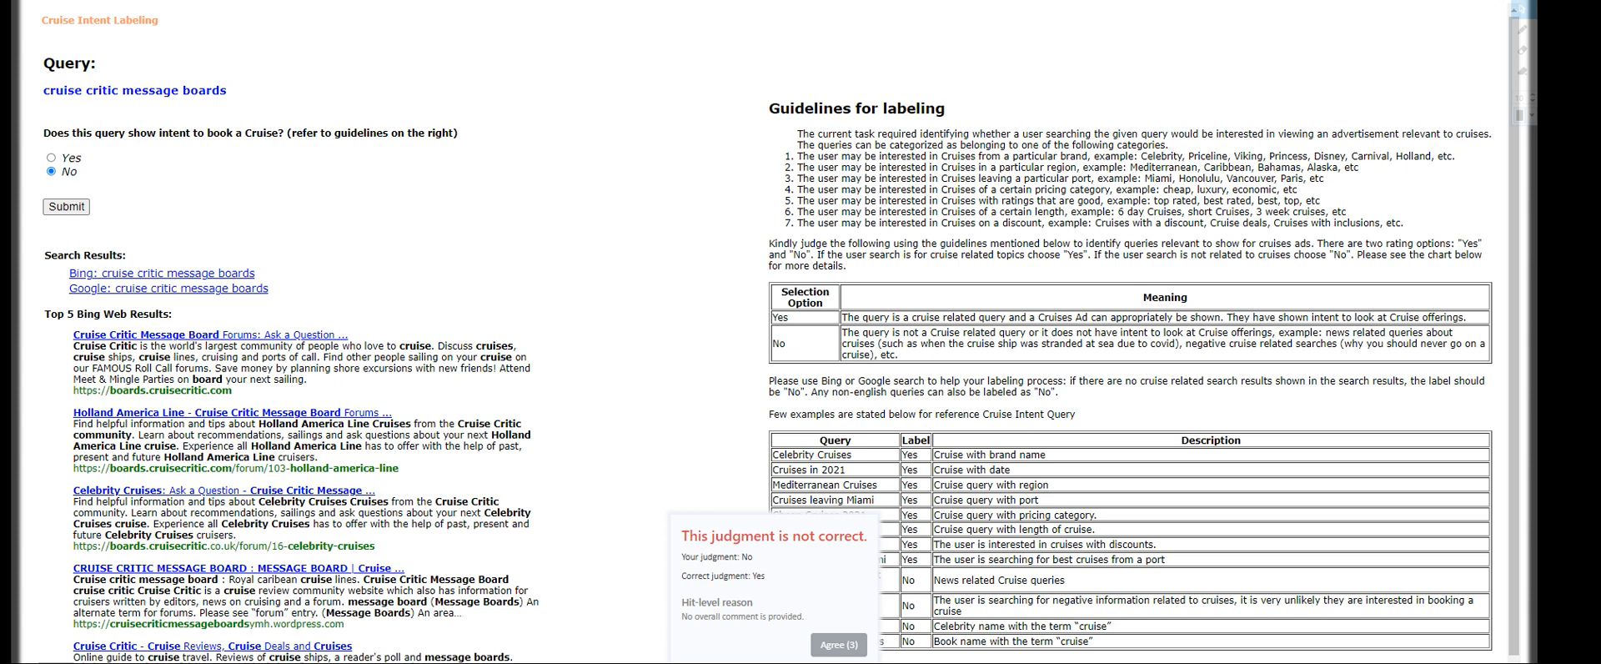
{"action": "left_click", "coordinate": [840, 644]}
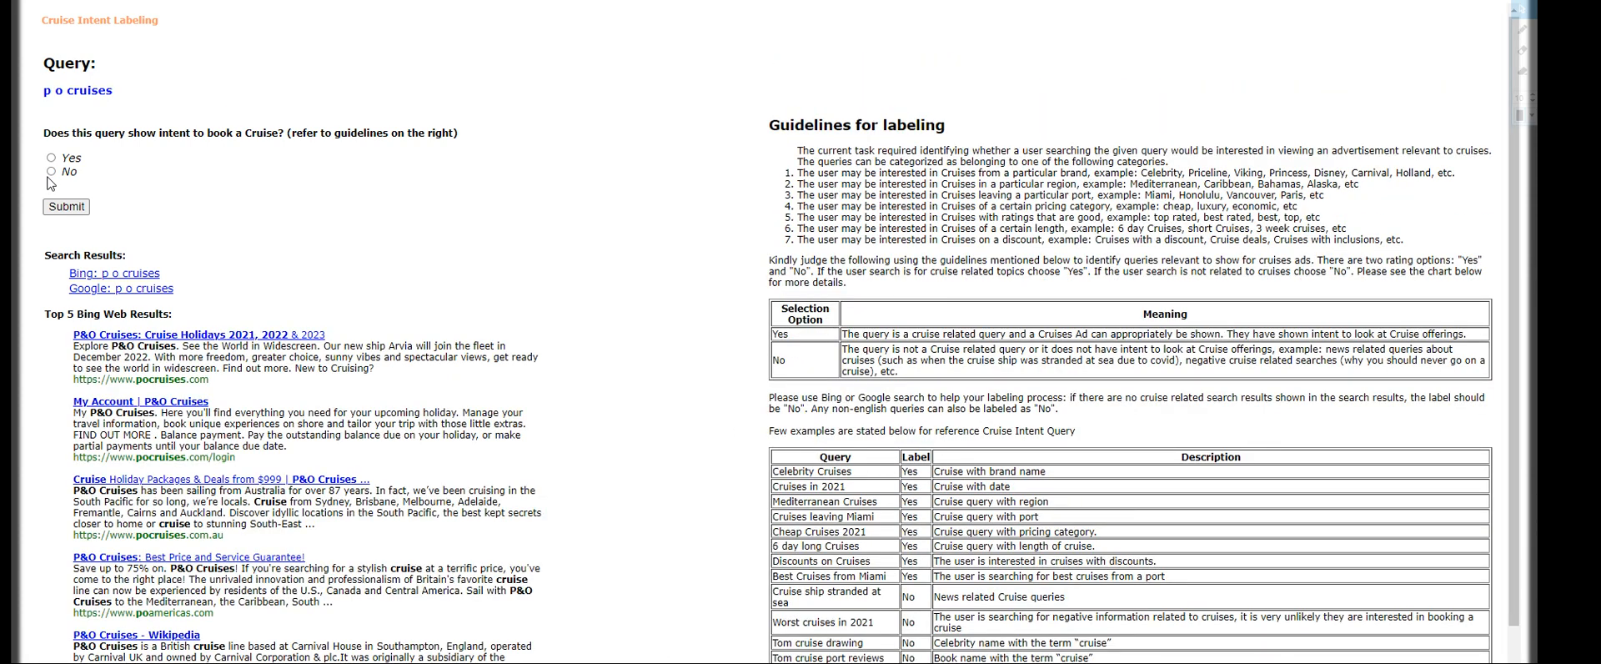
Submit the judgment Yes for both "p o cruises" and "nn2022 cruises specials".
{"action": "left_click", "coordinate": [51, 157]}
{"action": "left_click", "coordinate": [840, 637]}
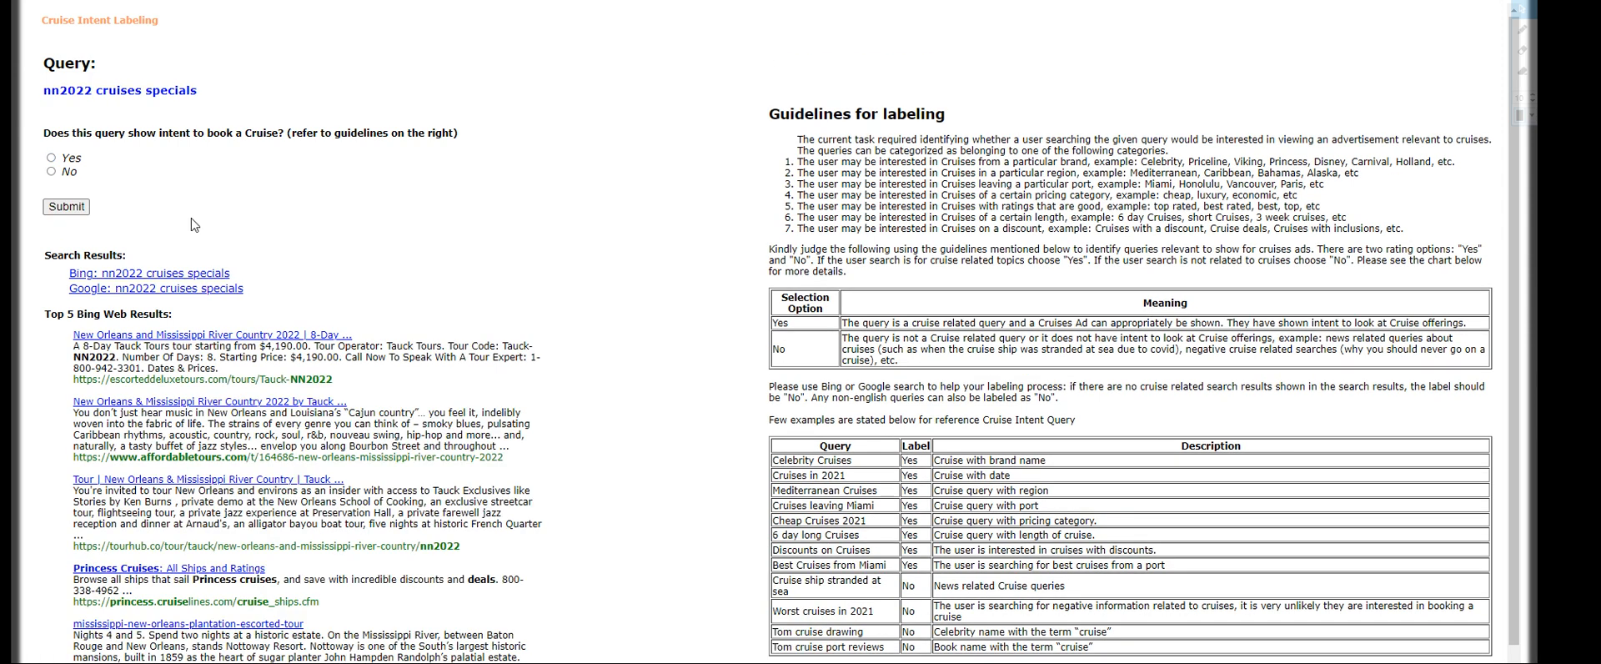
{"action": "left_click", "coordinate": [51, 157]}
{"action": "left_click_drag", "start_coordinate": [59, 90], "coordinate": [226, 90]}
{"action": "left_click", "coordinate": [67, 206]}
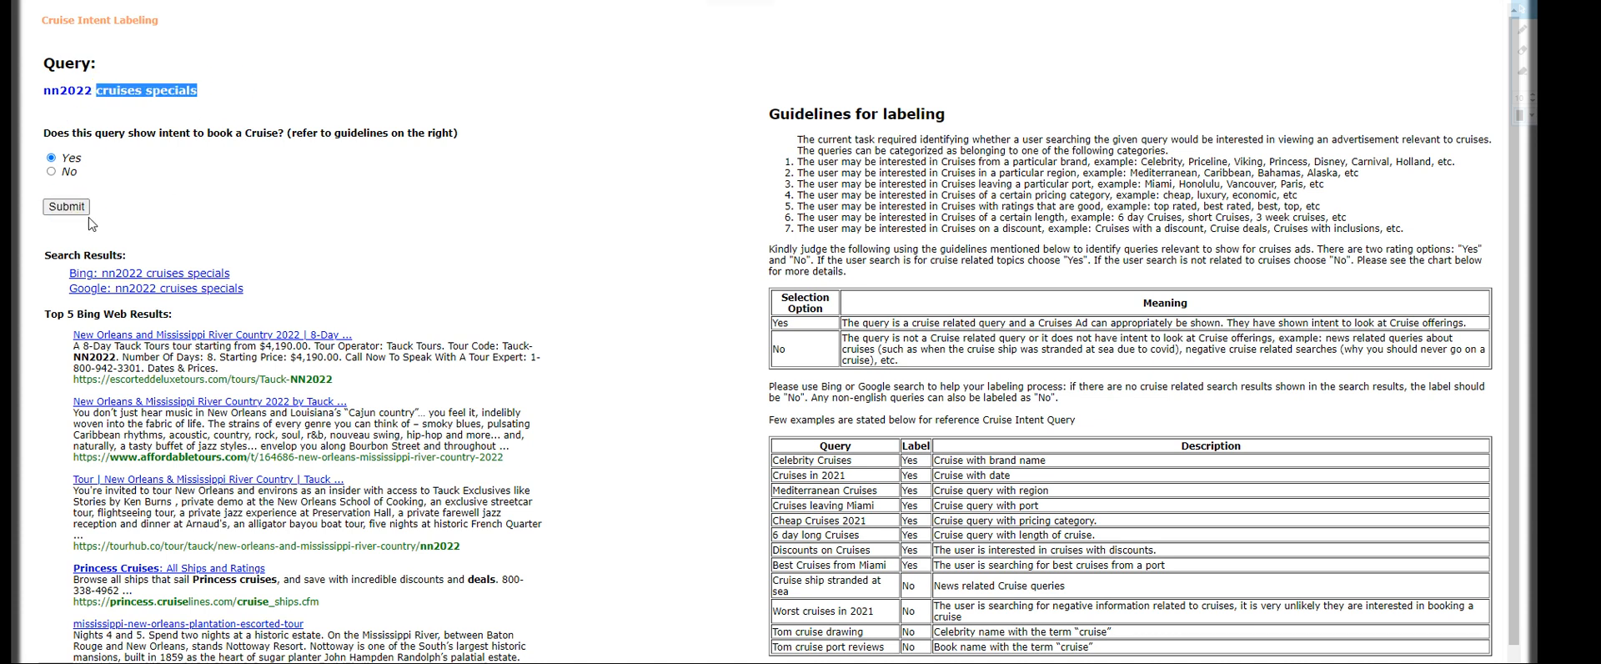
{"action": "left_click", "coordinate": [819, 644]}
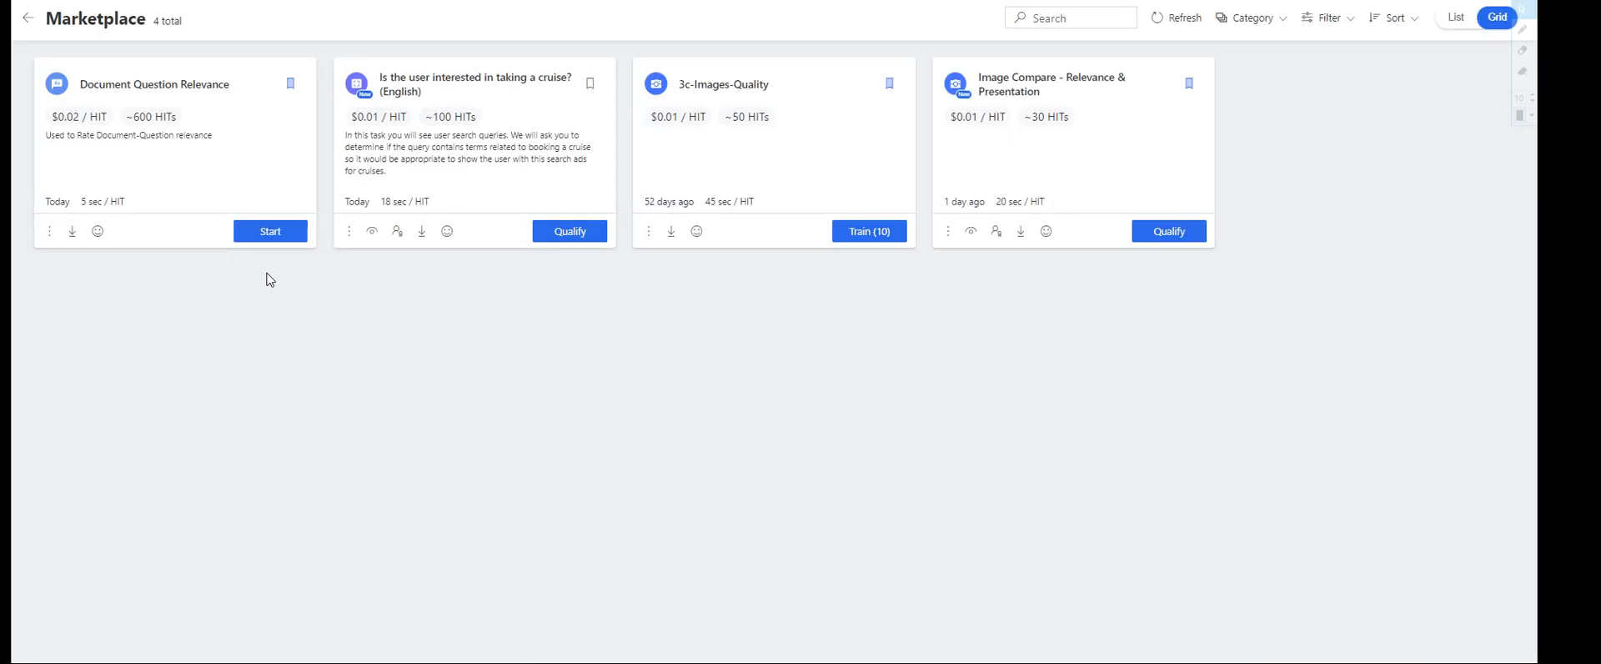
Start the qualification for "Is the user interested in taking a cruise? (English)" and submit No for "battleship online".
{"action": "left_click", "coordinate": [578, 239]}
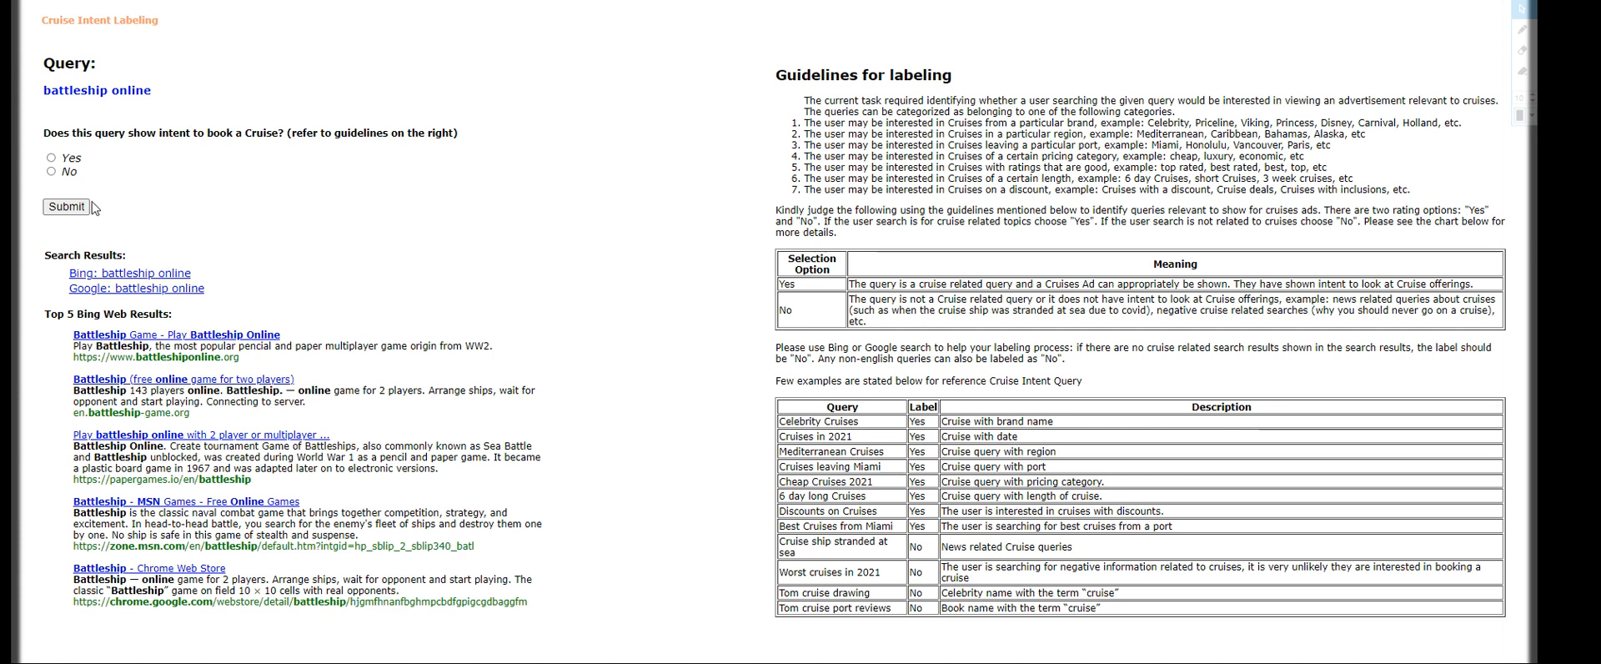
{"action": "left_click", "coordinate": [50, 171]}
{"action": "left_click", "coordinate": [66, 207]}
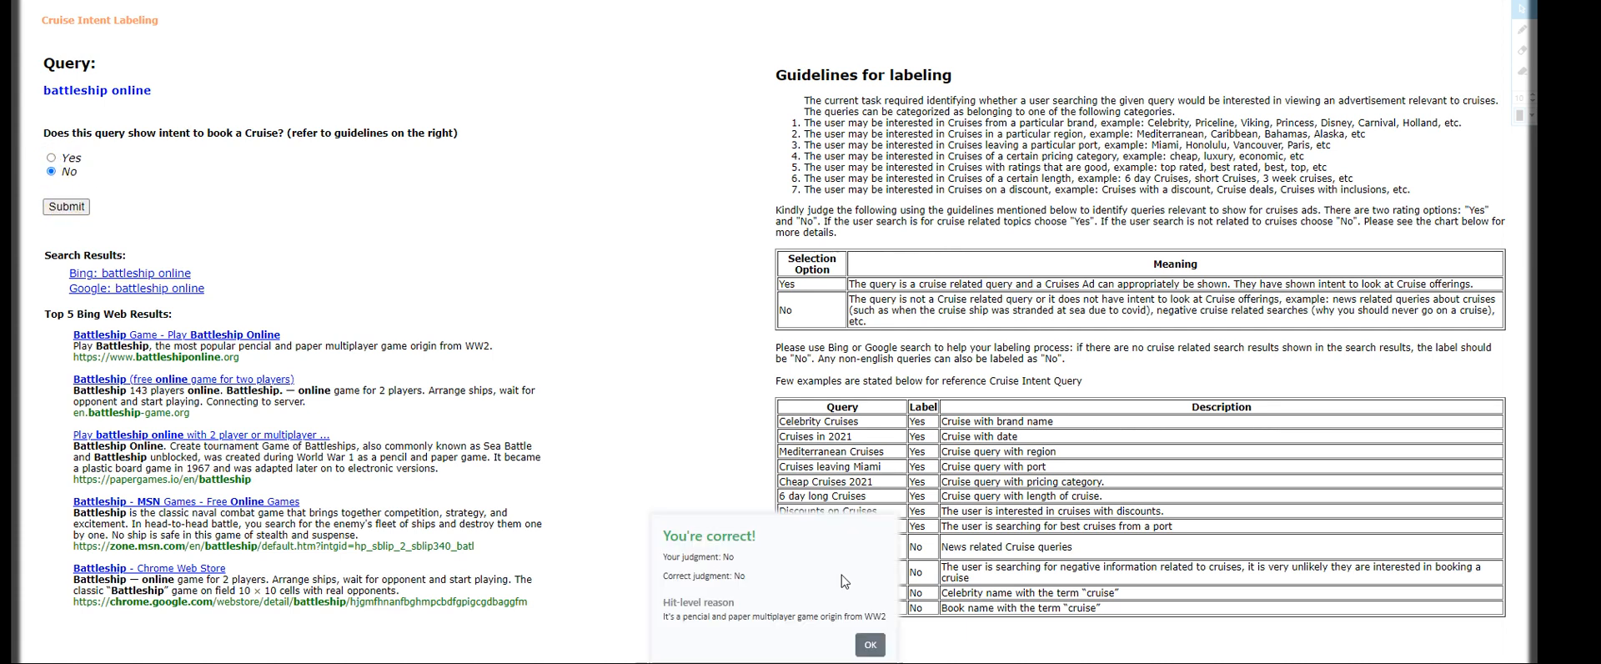
{"action": "left_click", "coordinate": [871, 645]}
Submit the judgment No for both "tom cruise movies" and "tom cruise scotland".
{"action": "left_click", "coordinate": [50, 171]}
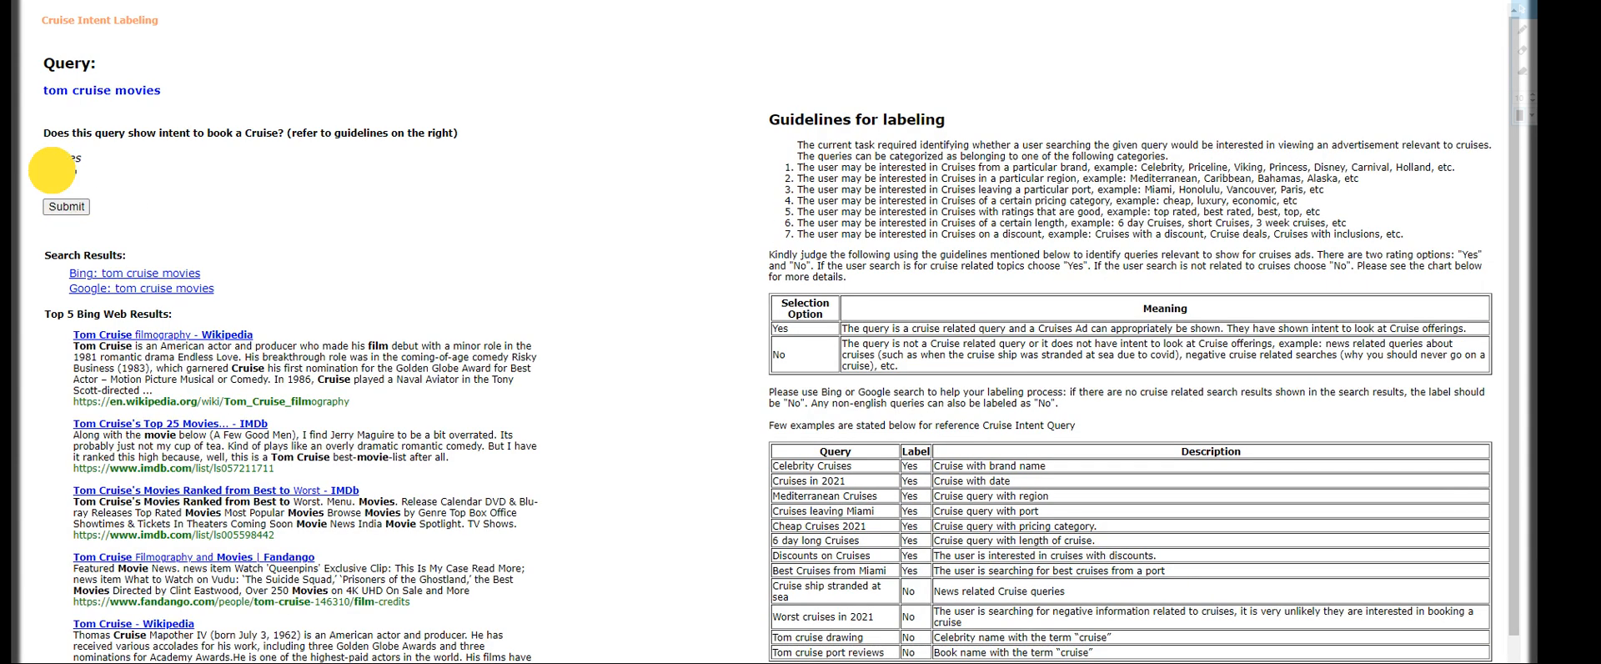
{"action": "left_click", "coordinate": [65, 207]}
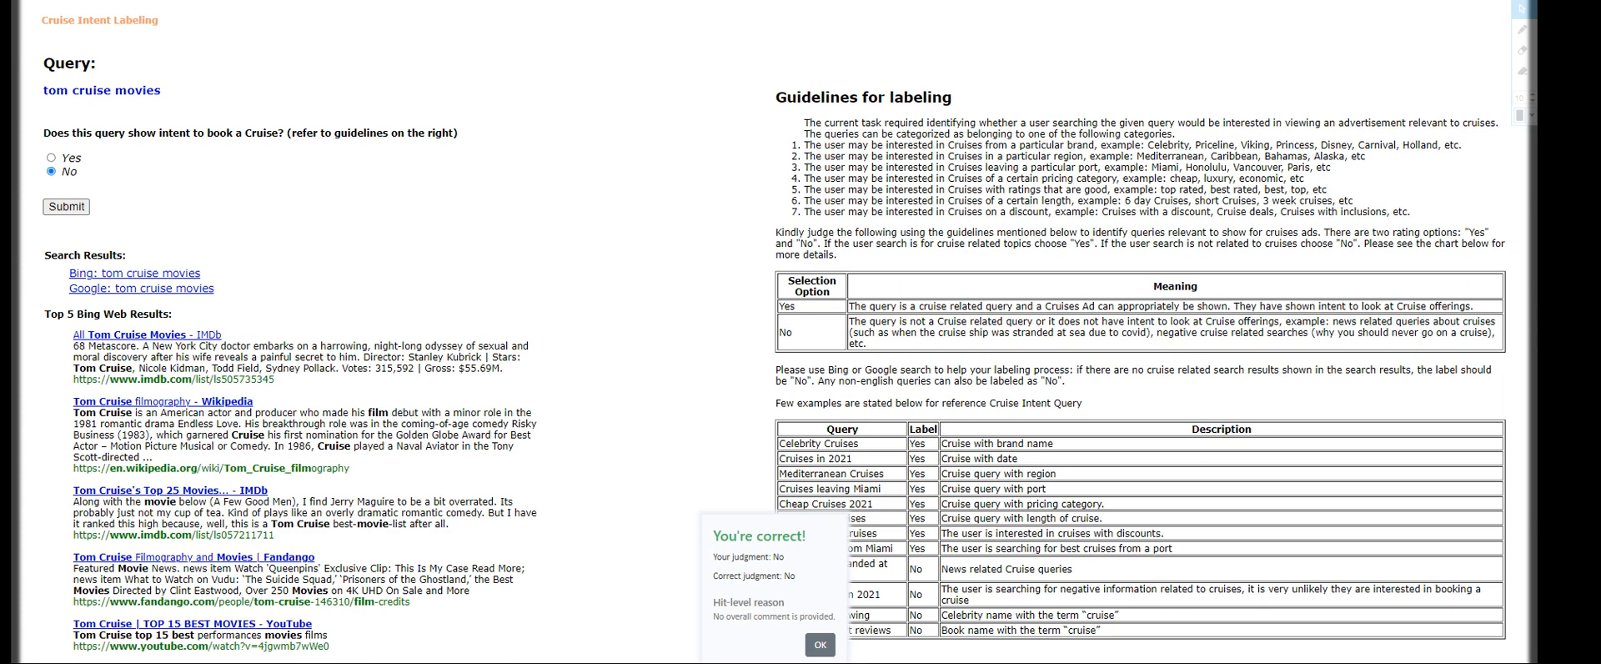
{"action": "left_click", "coordinate": [821, 647]}
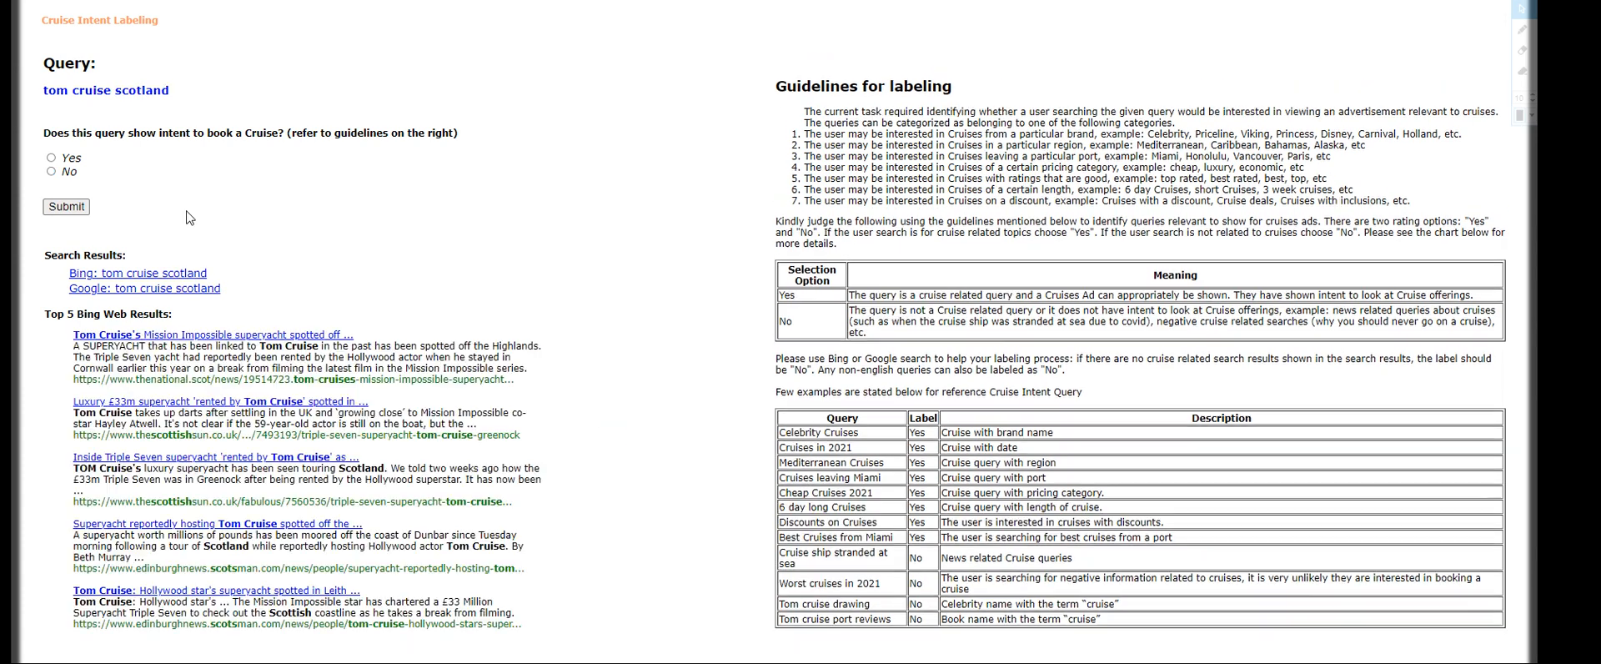
{"action": "left_click", "coordinate": [51, 170]}
{"action": "left_click", "coordinate": [66, 206]}
{"action": "left_click", "coordinate": [821, 647]}
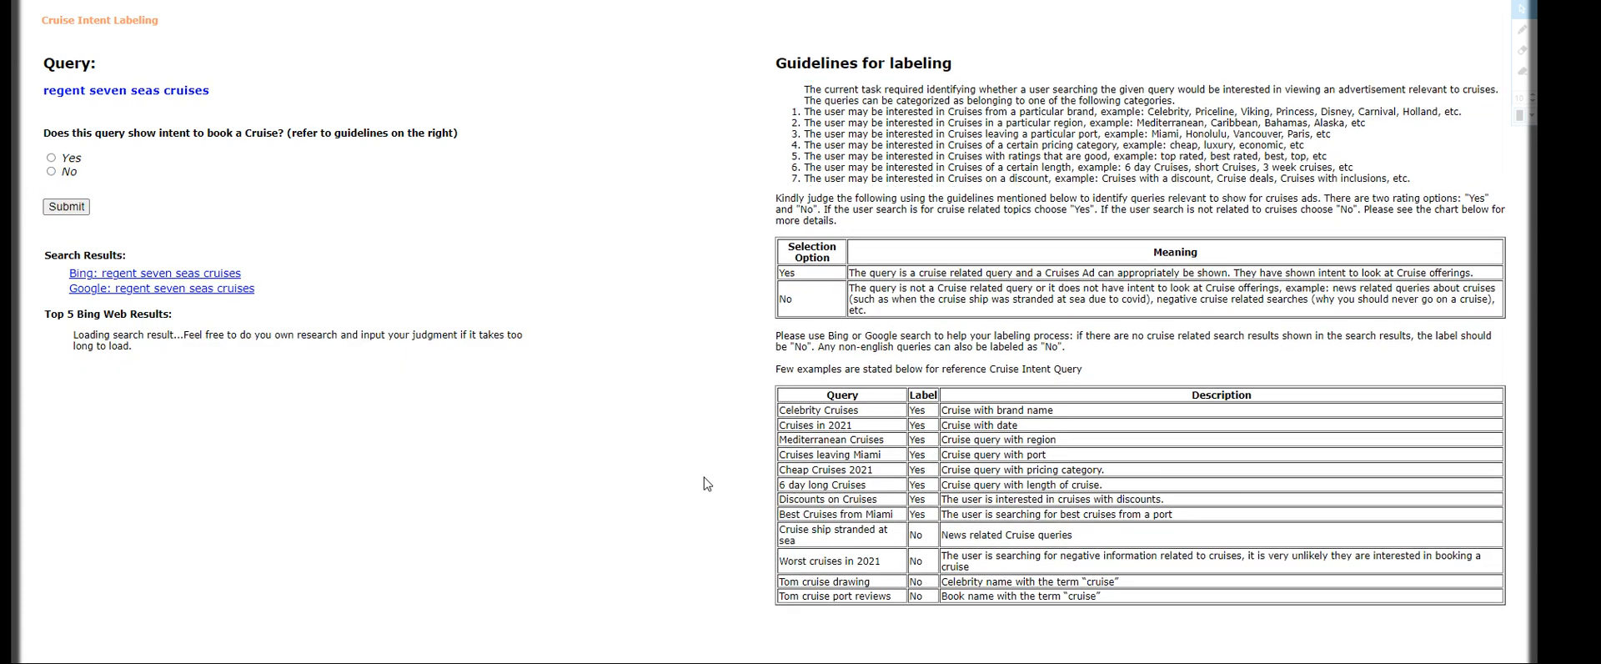
Submit the judgment Yes for both "regent seven seas cruises" and "cruise".
{"action": "left_click", "coordinate": [51, 158]}
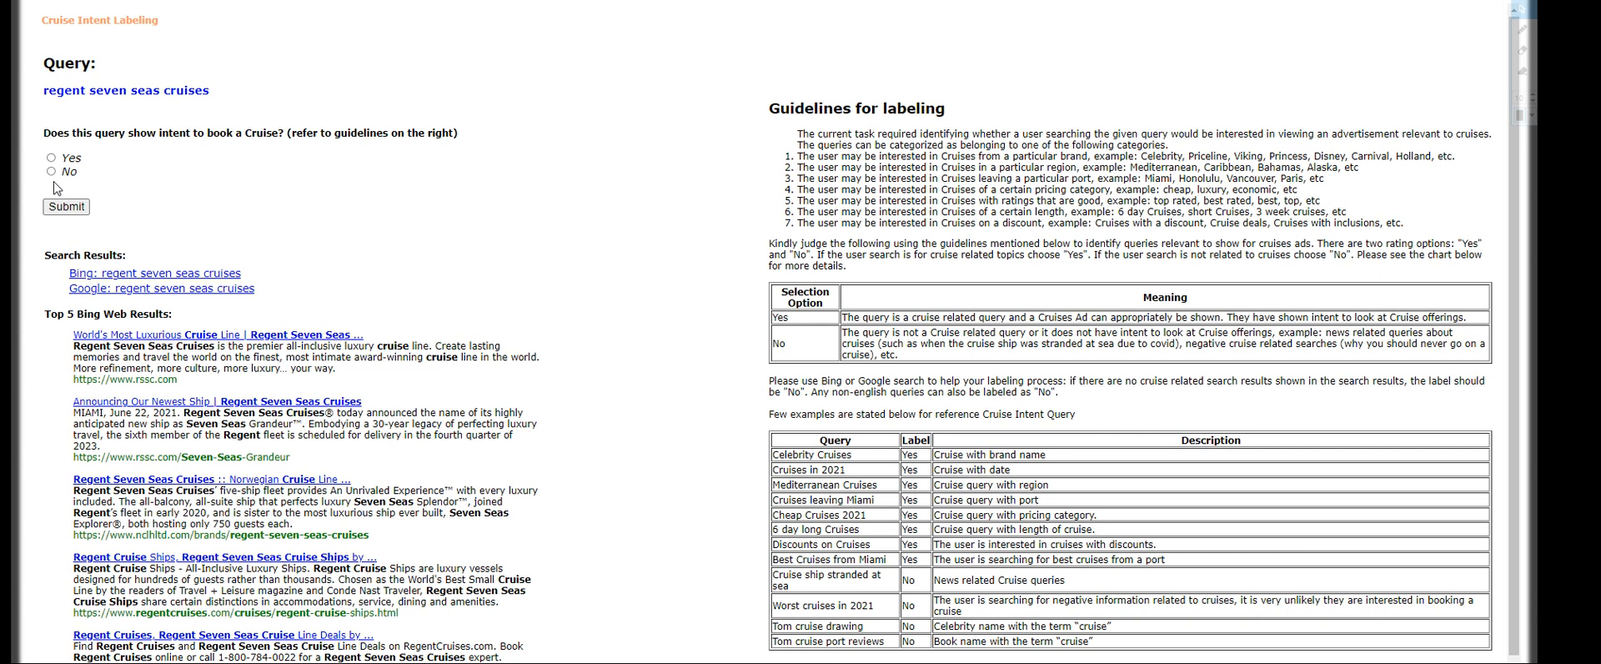
{"action": "left_click", "coordinate": [821, 647]}
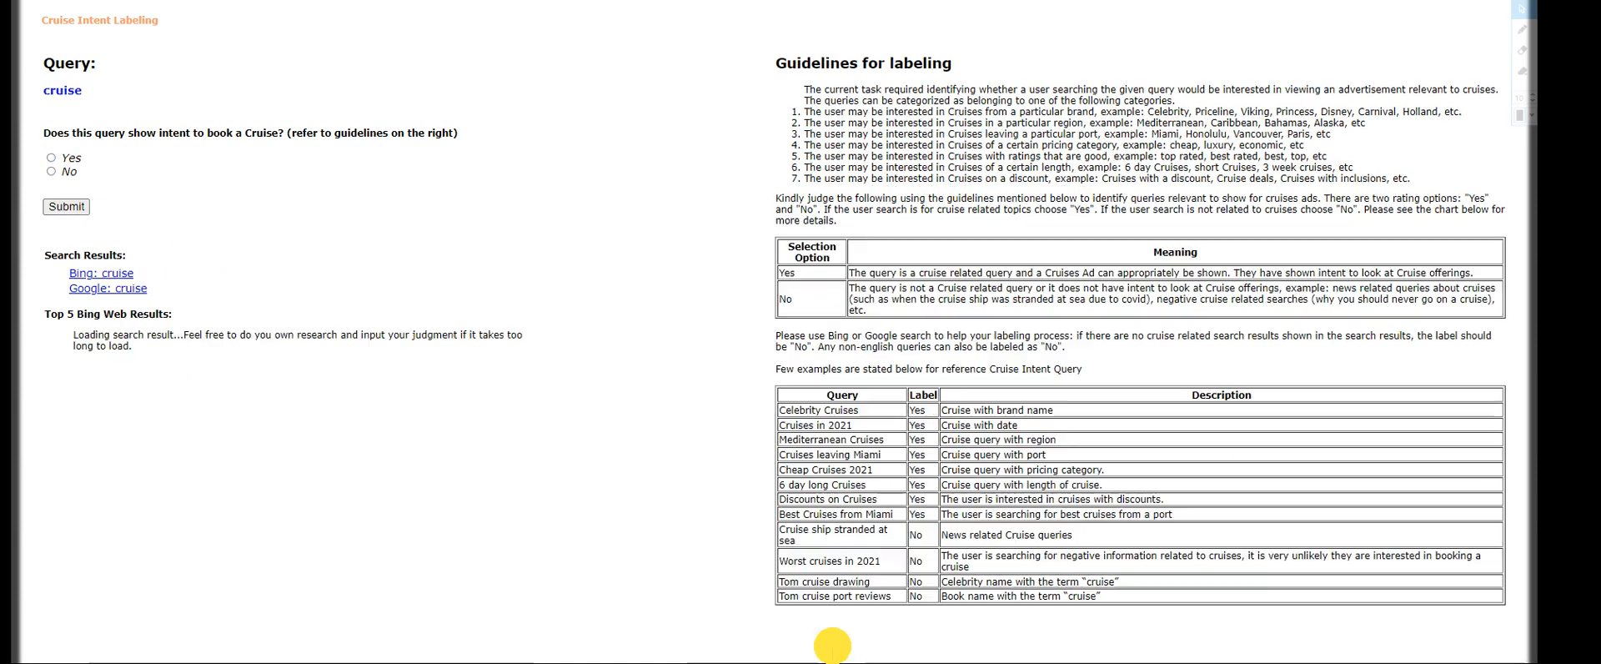
{"action": "left_click", "coordinate": [51, 158]}
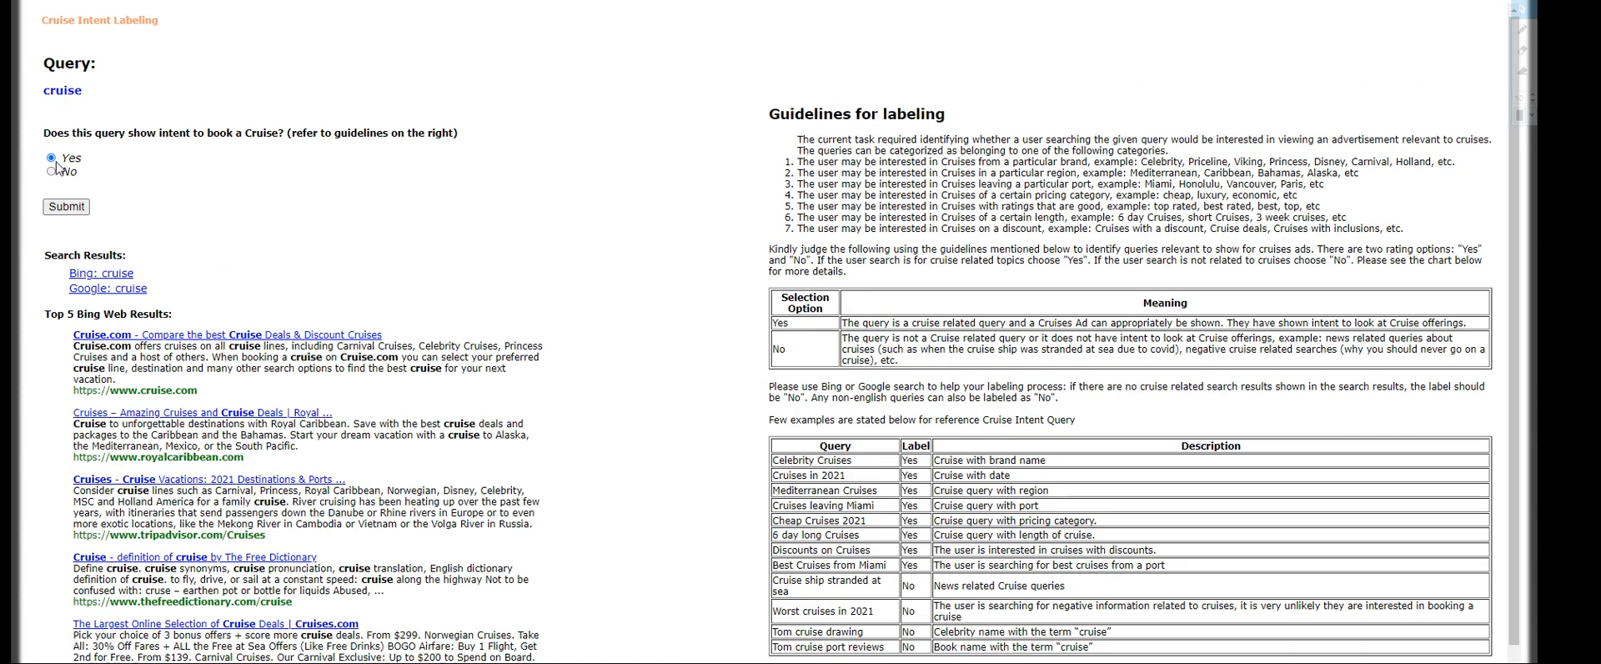
{"action": "left_click", "coordinate": [65, 208]}
{"action": "left_click_drag", "start_coordinate": [64, 214], "coordinate": [273, 252]}
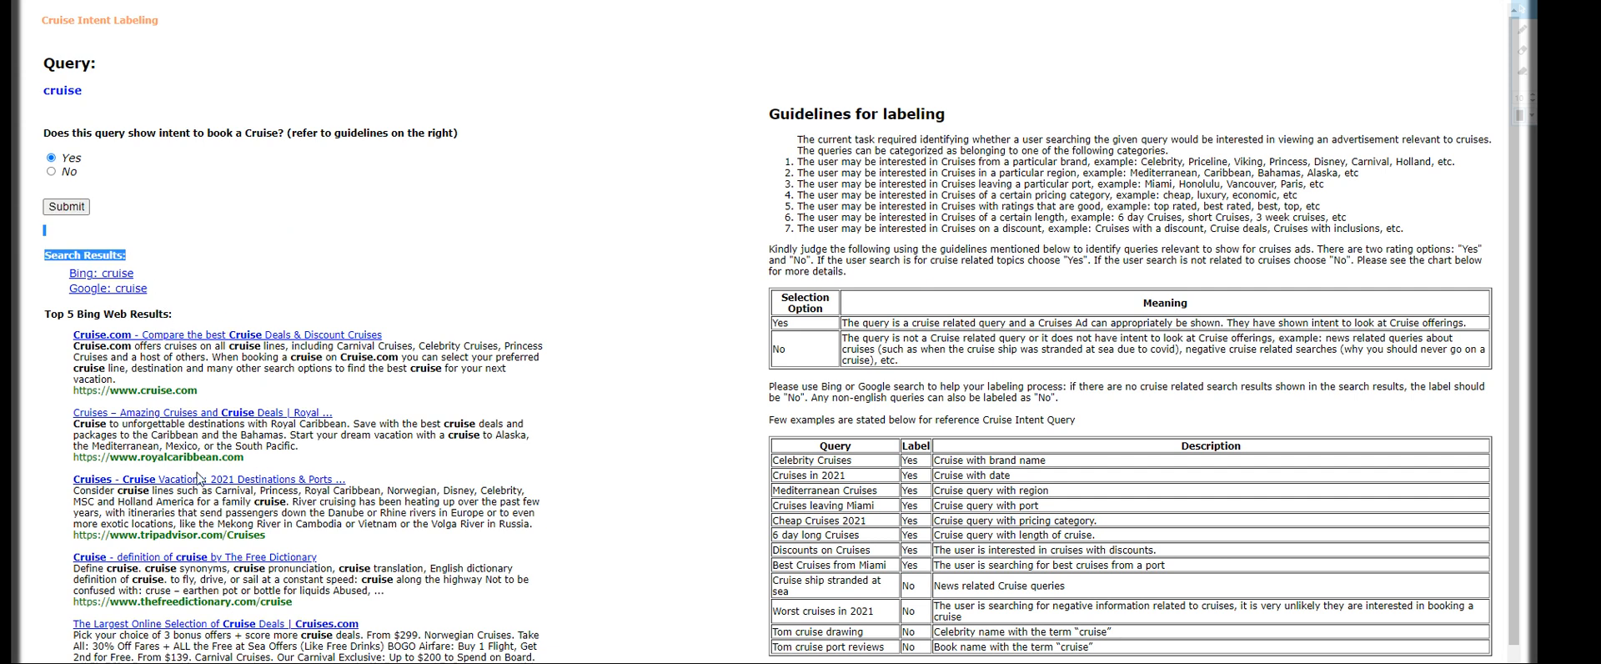
{"action": "left_click", "coordinate": [66, 206]}
{"action": "left_click", "coordinate": [831, 644]}
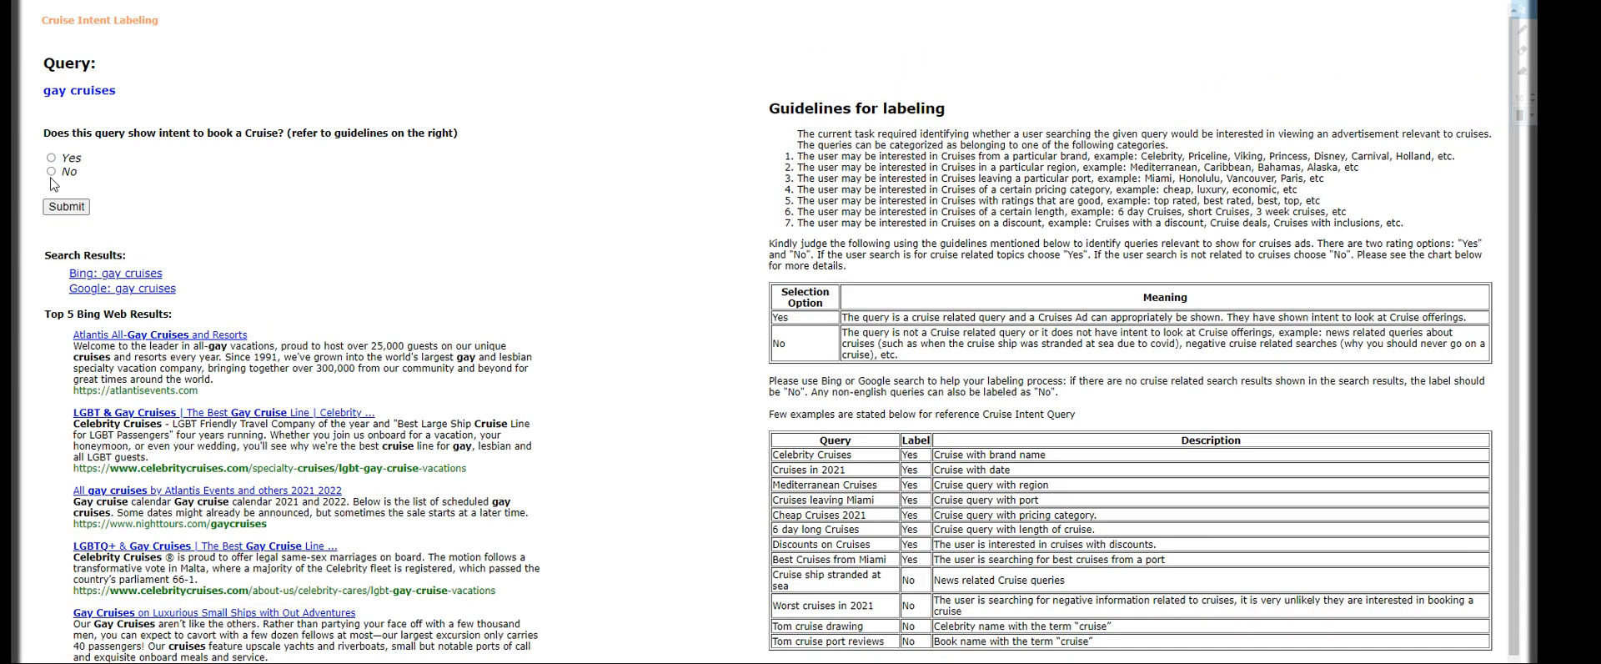
Submit the judgment Yes for both "gay cruises" and "best europe cruises".
{"action": "left_click", "coordinate": [51, 157]}
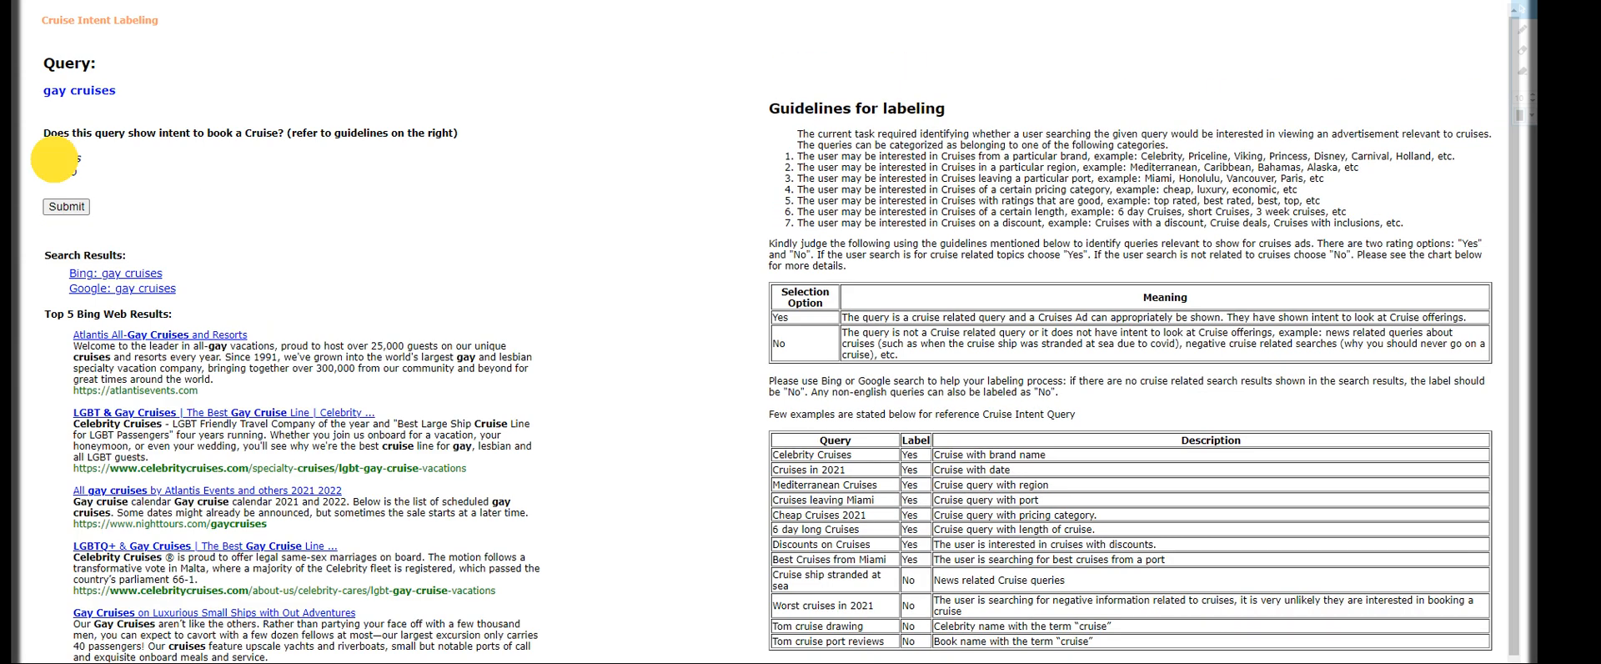
{"action": "left_click", "coordinate": [67, 206]}
{"action": "left_click", "coordinate": [818, 644]}
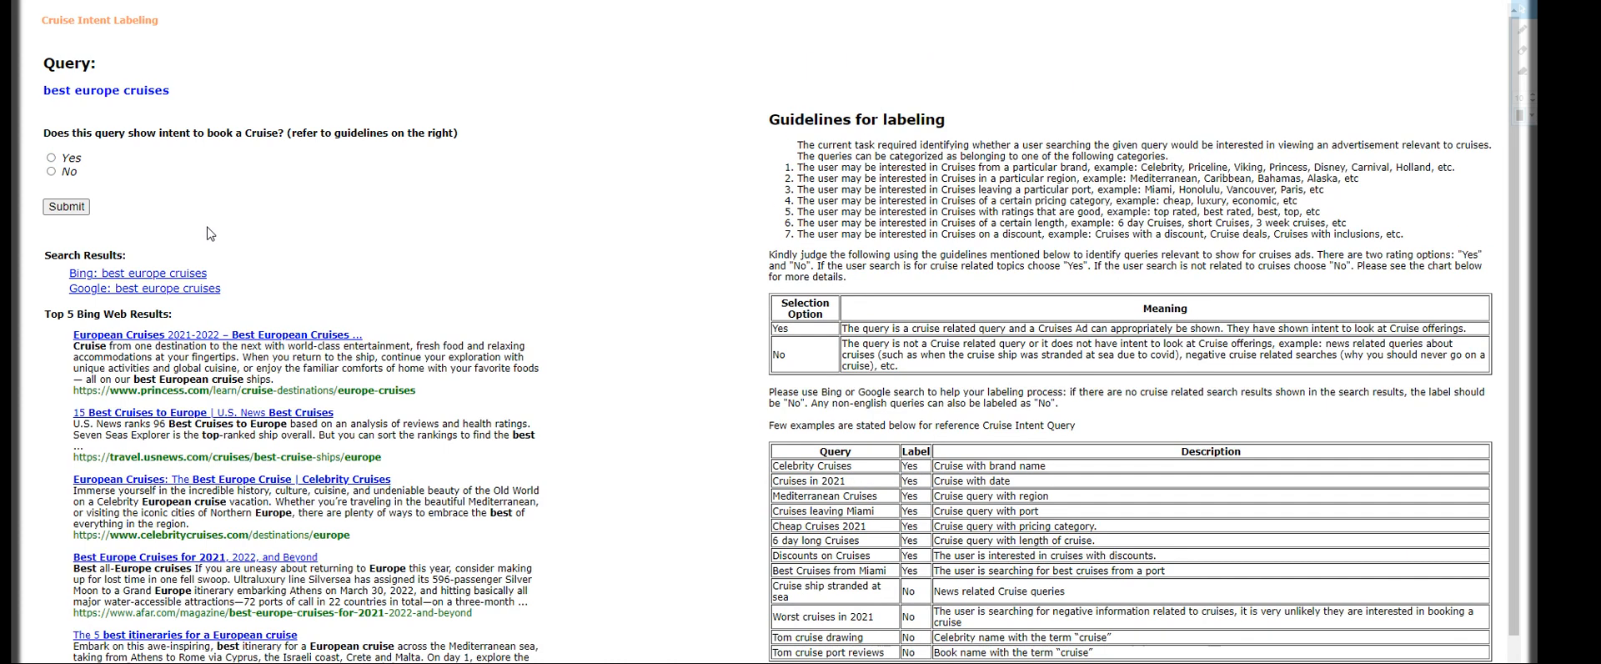
{"action": "left_click", "coordinate": [51, 157]}
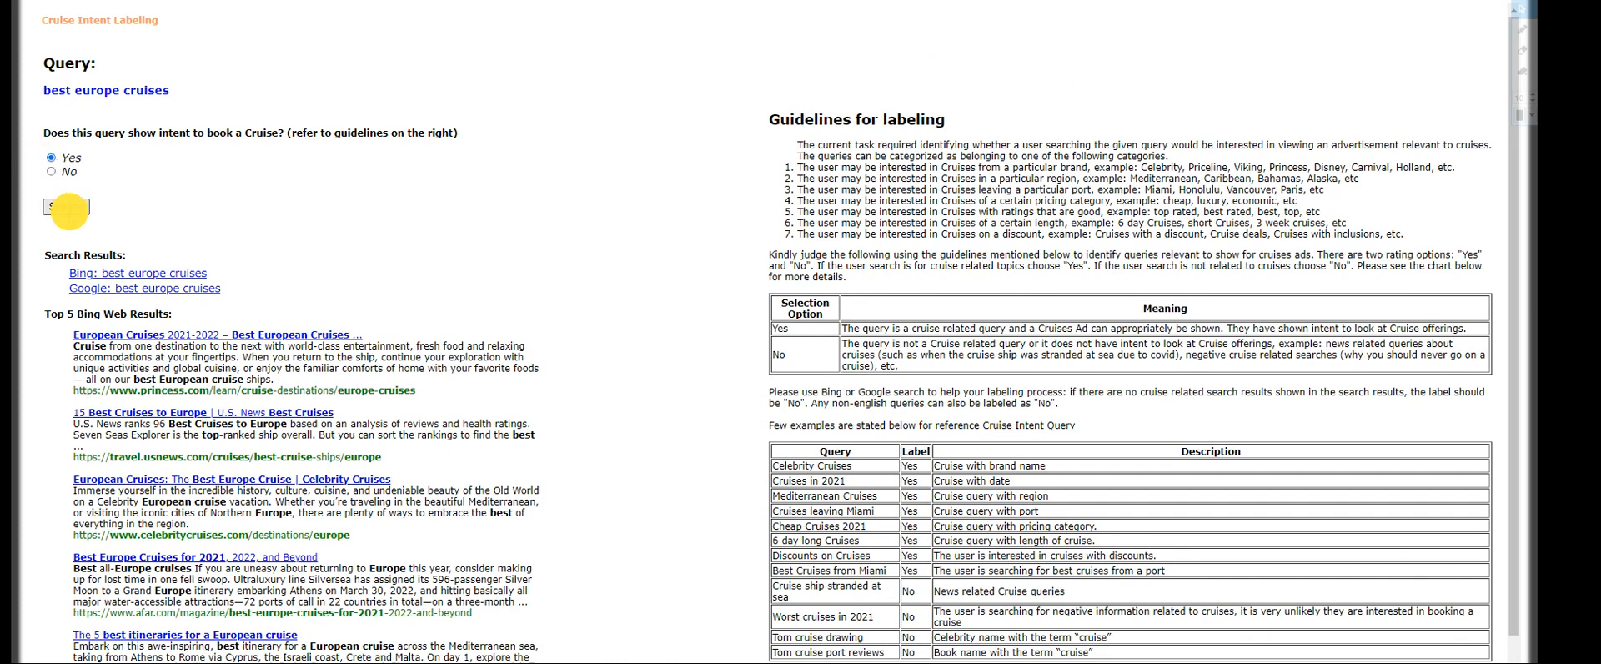
{"action": "left_click", "coordinate": [67, 206]}
{"action": "left_click", "coordinate": [819, 644]}
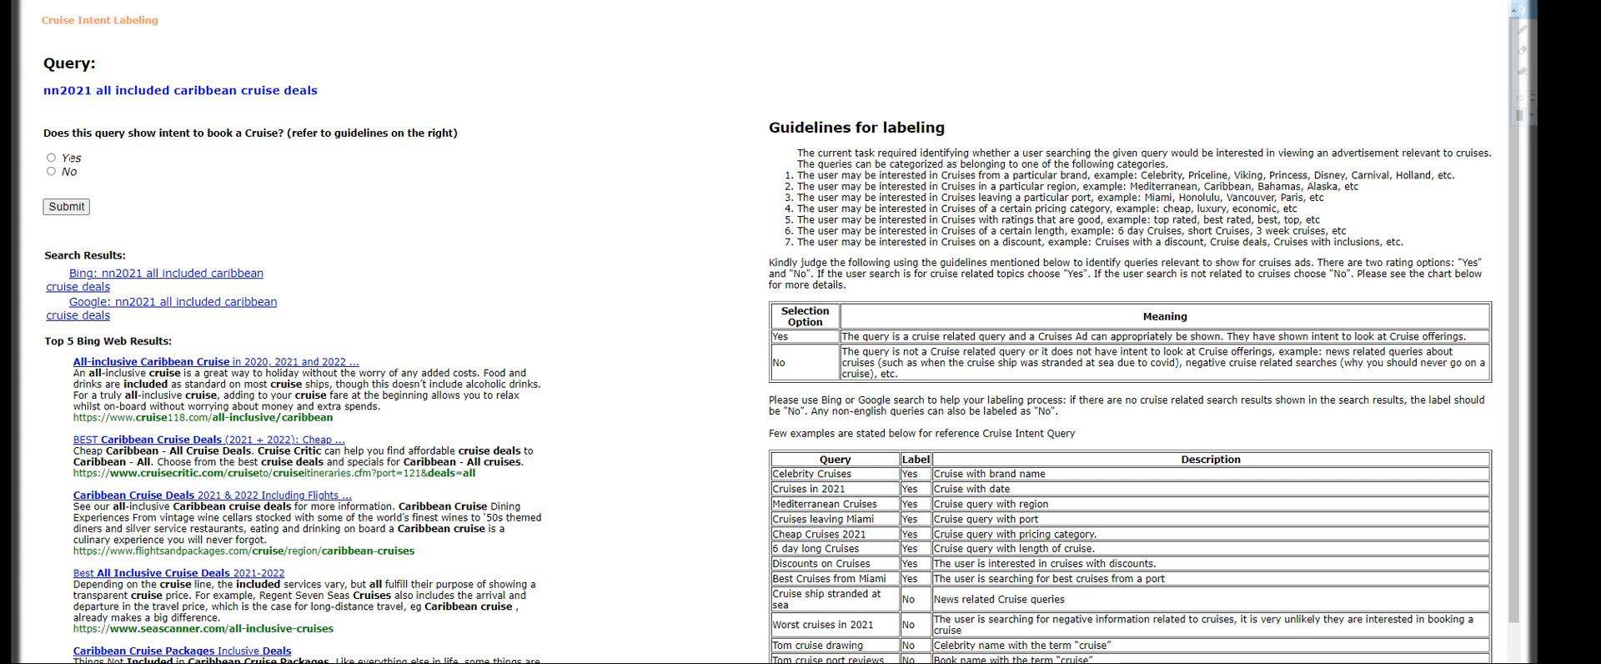
Submit the judgment Yes for "nn2021 all included caribbean cruise deals" and close the qualification result.
{"action": "left_click", "coordinate": [51, 158]}
{"action": "left_click", "coordinate": [66, 206]}
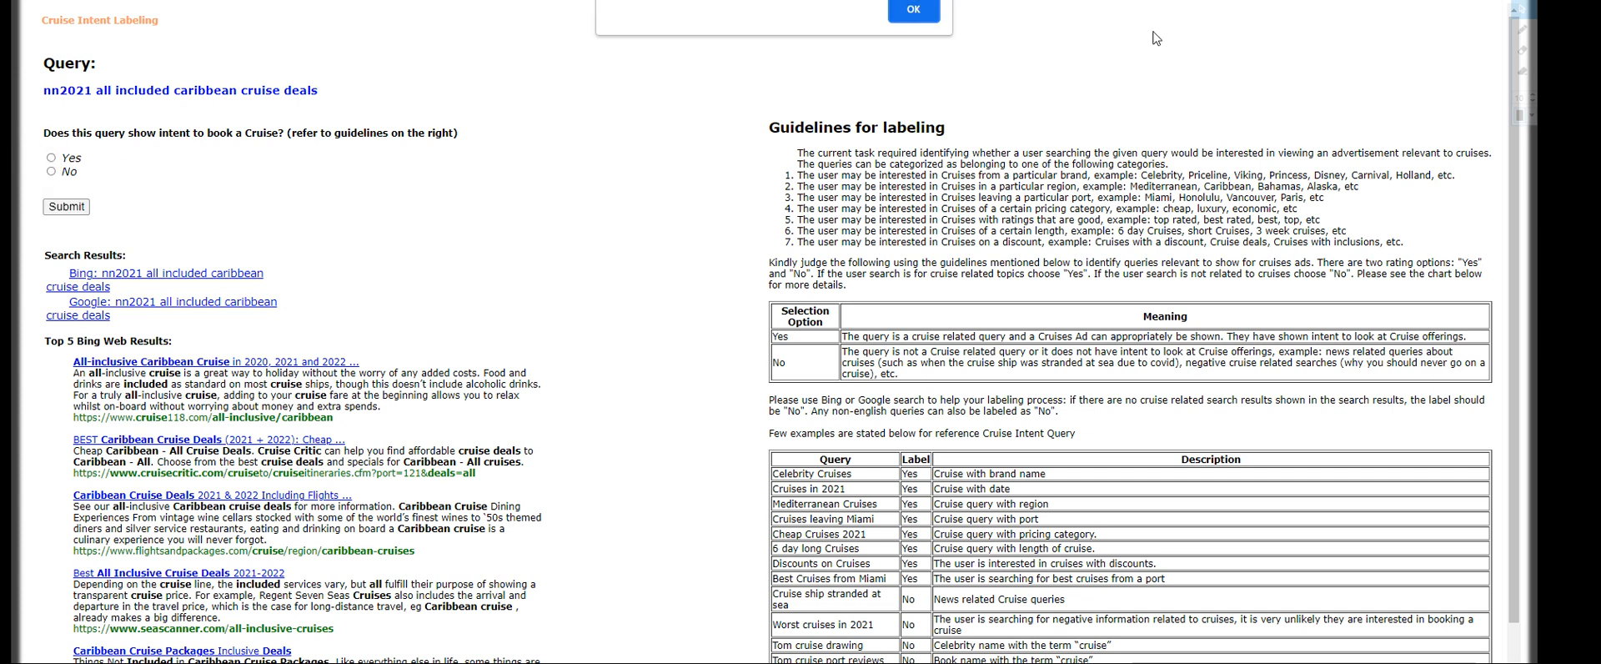
{"action": "left_click", "coordinate": [914, 9]}
{"action": "left_click", "coordinate": [51, 158]}
{"action": "left_click", "coordinate": [68, 207]}
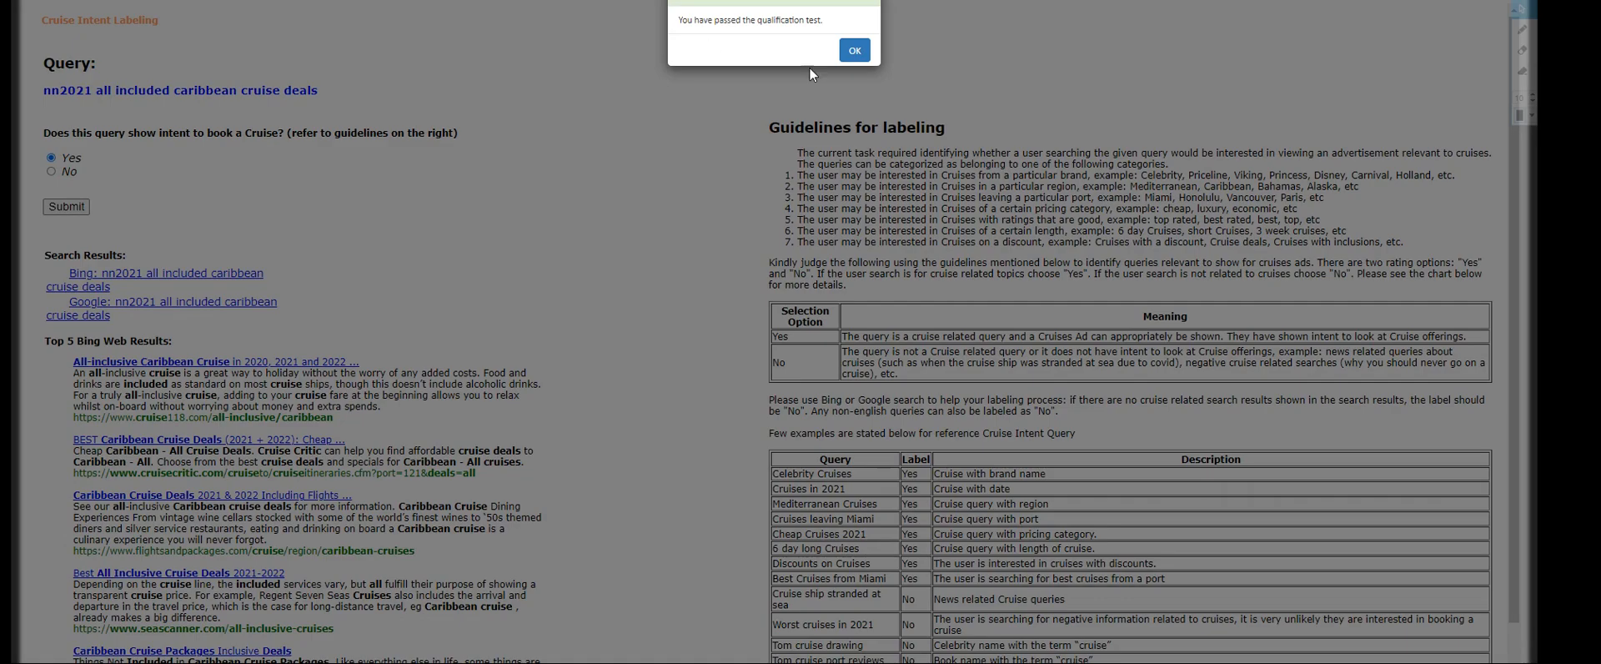
{"action": "left_click", "coordinate": [854, 50]}
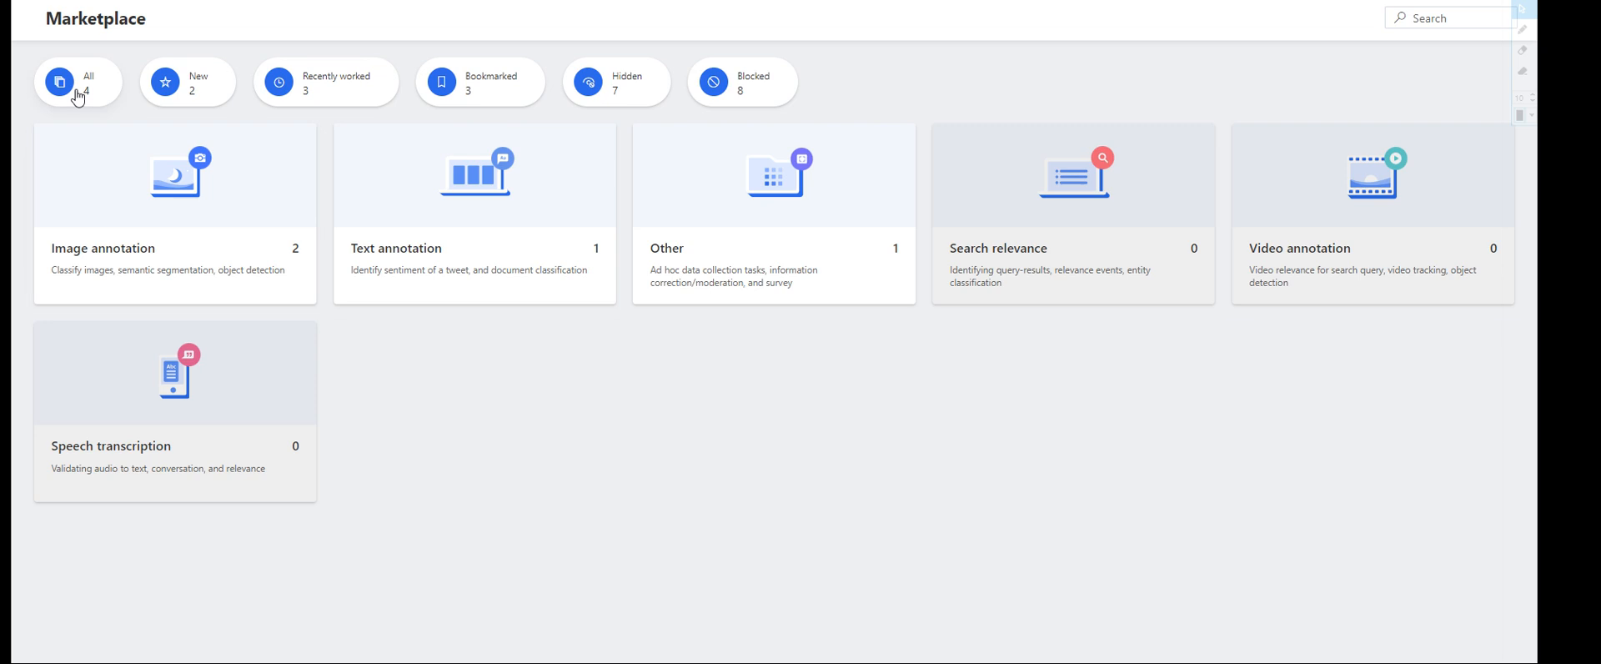
From all marketplace tasks, start "Is the user interested in taking a cruise? (English)" and submit a judgment for "jungle cruise".
{"action": "left_click", "coordinate": [77, 94]}
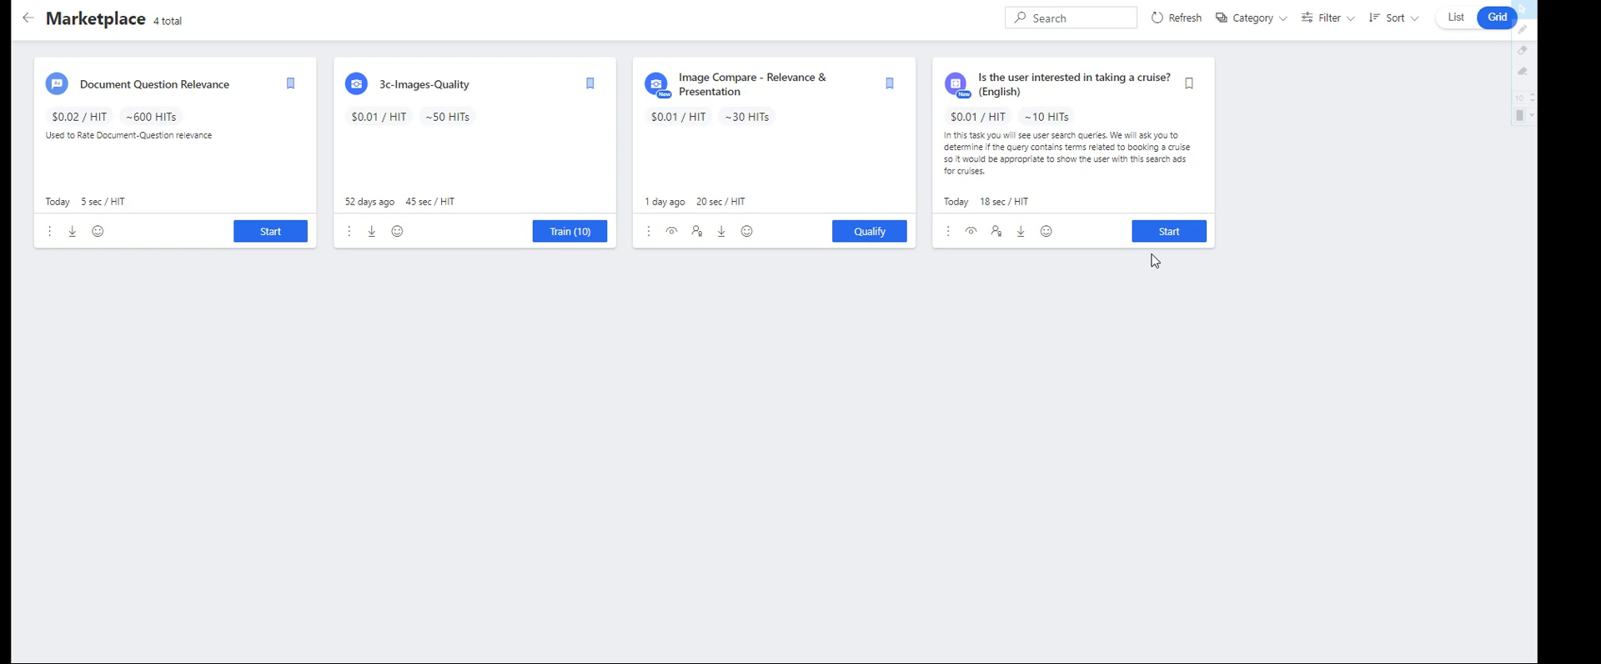
{"action": "left_click", "coordinate": [1079, 330]}
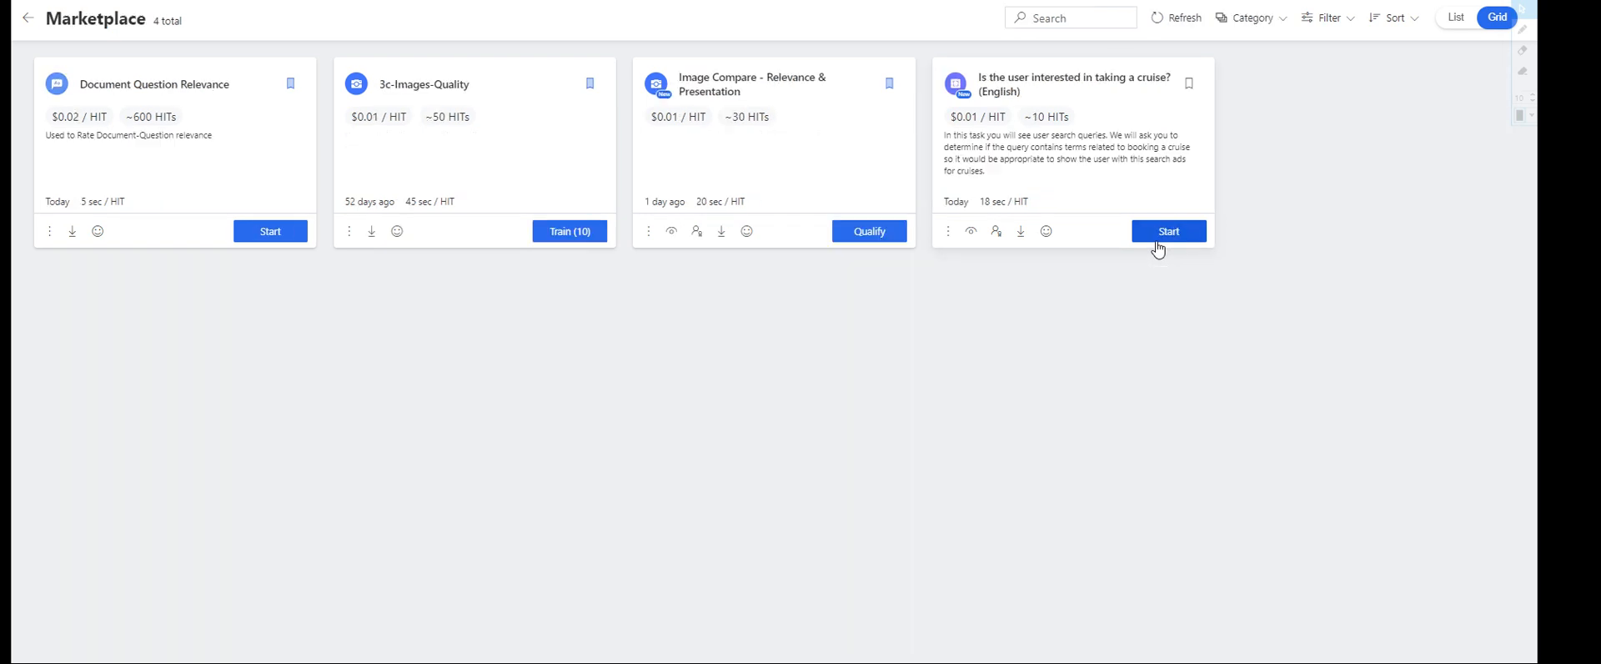
{"action": "left_click", "coordinate": [1157, 244]}
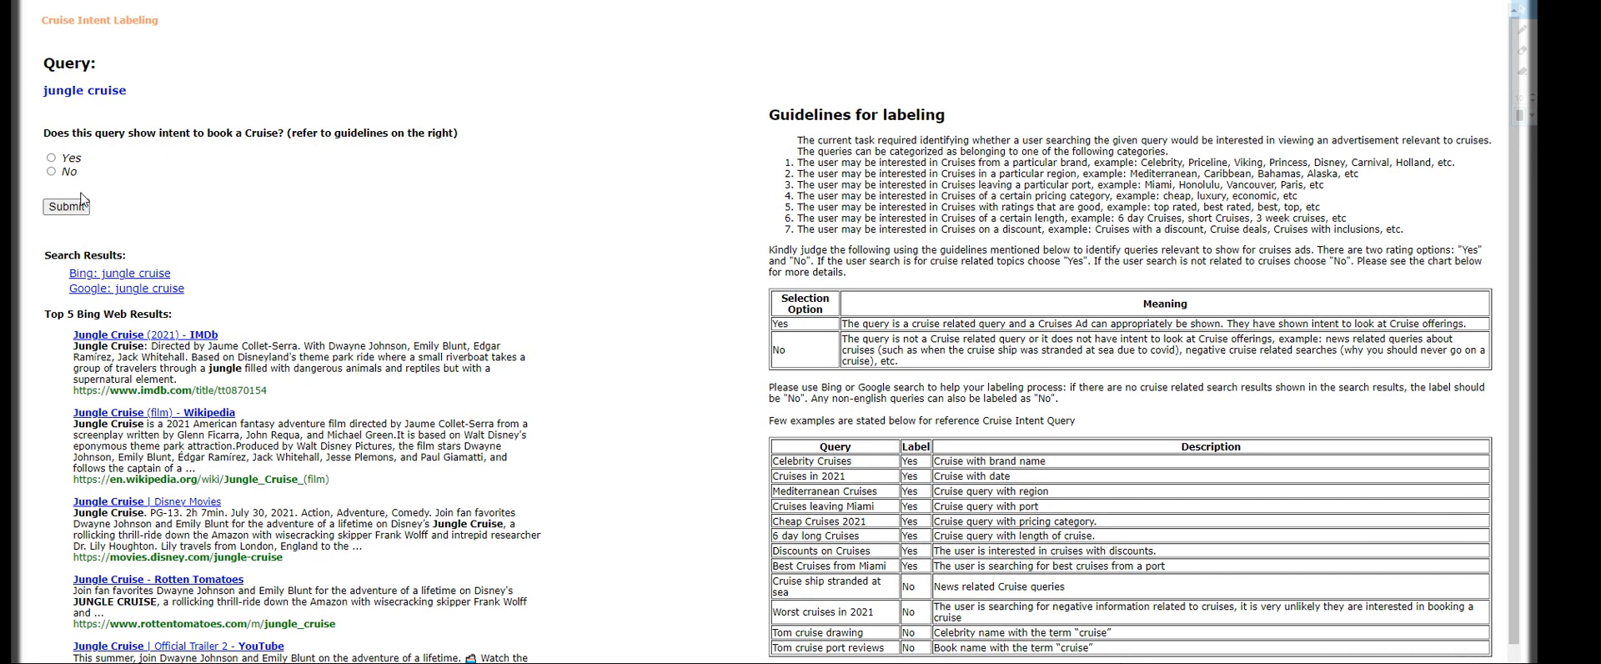
{"action": "left_click", "coordinate": [51, 161]}
{"action": "left_click", "coordinate": [61, 204]}
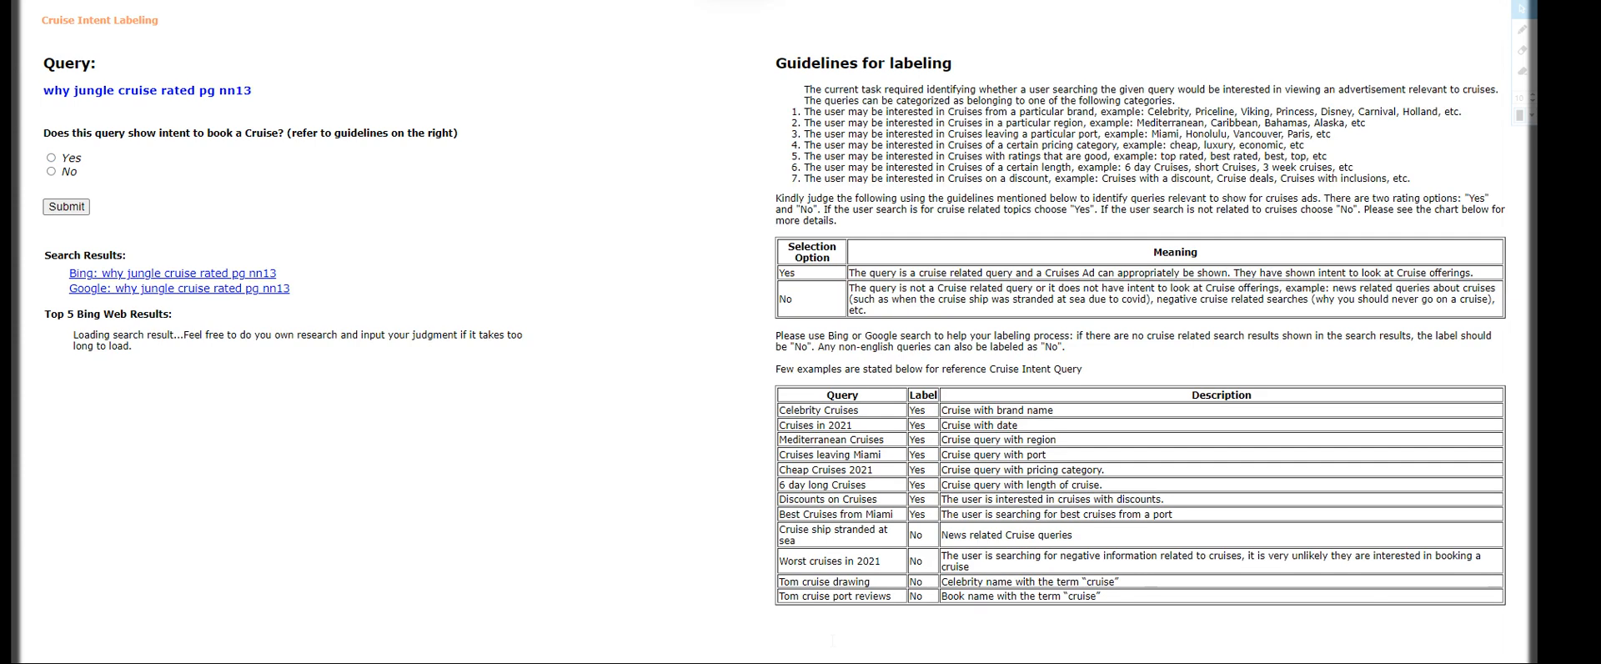
{"action": "mouse_move", "coordinate": [928, 663]}
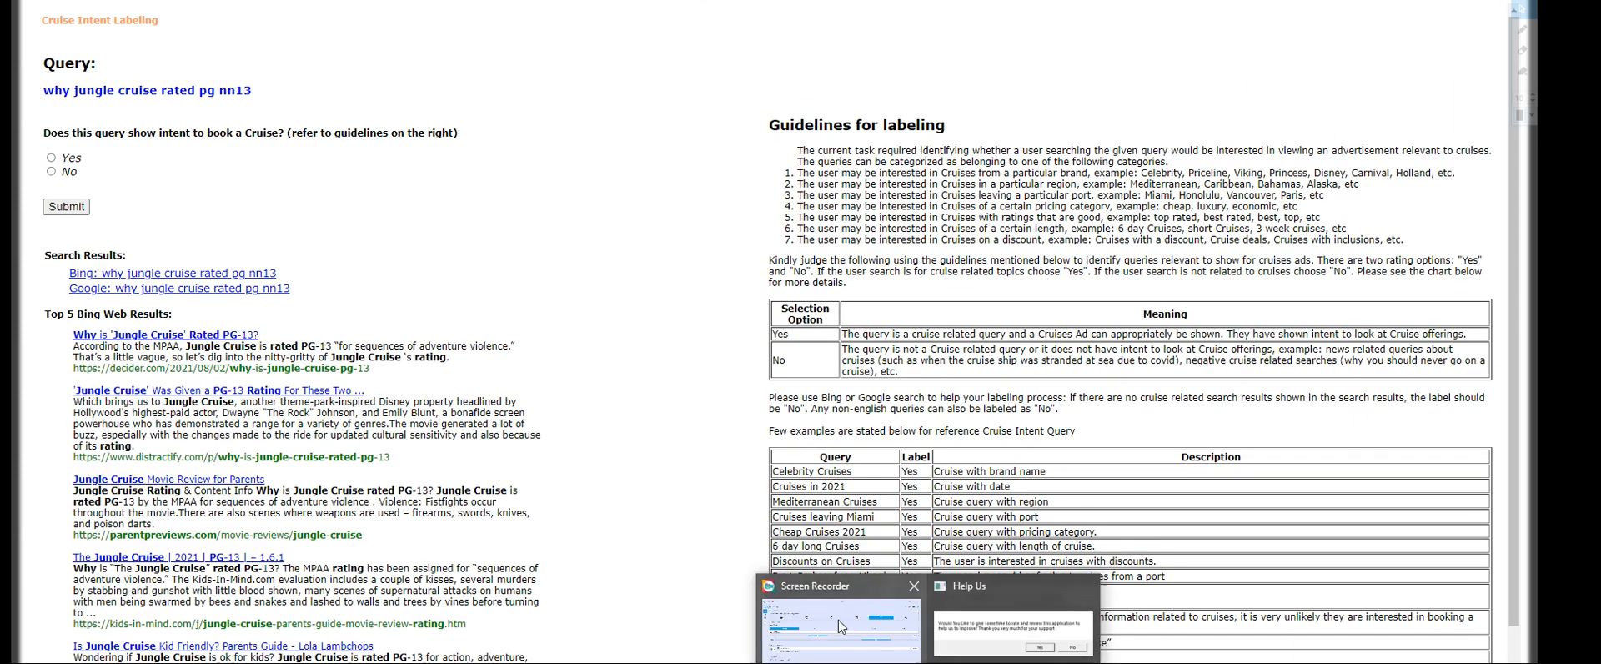